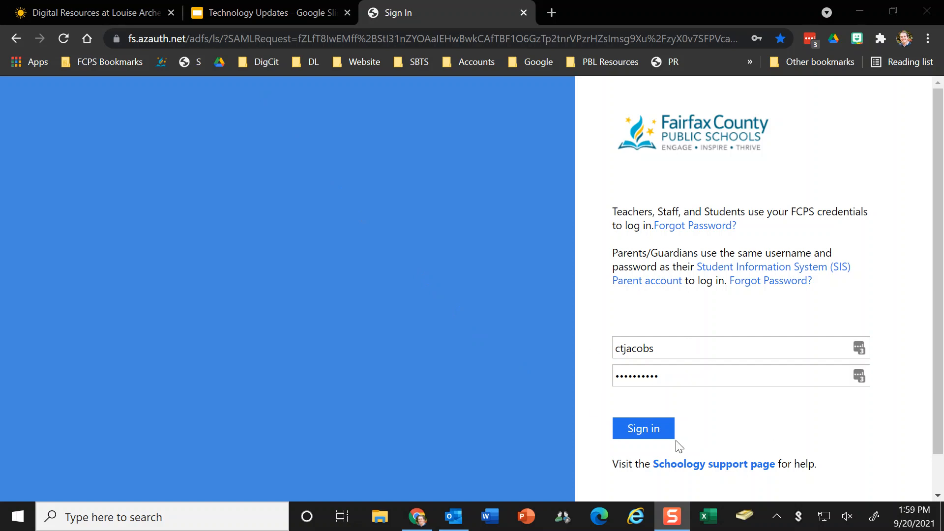
Sign in to Schoology with the filled-in credentials and open the LAES Technology - 1: Section 1 course
left_click(647, 435)
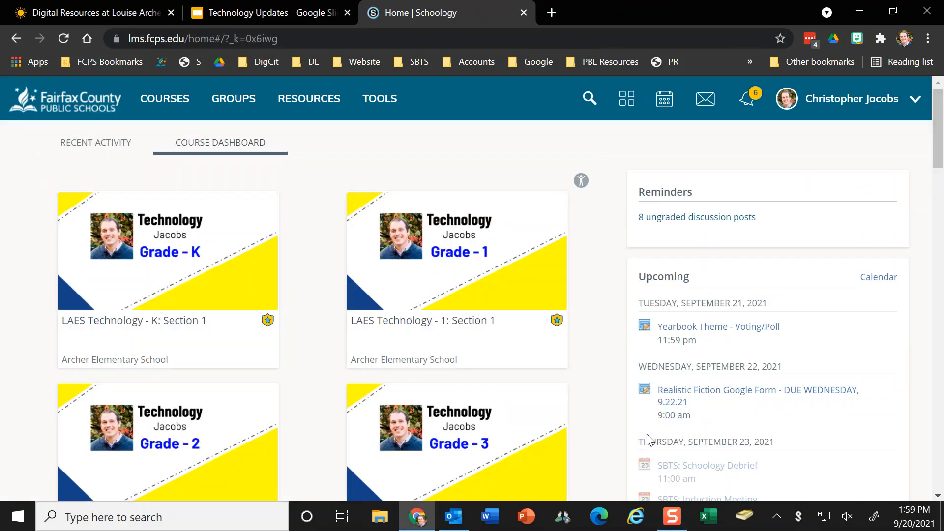
left_click(158, 104)
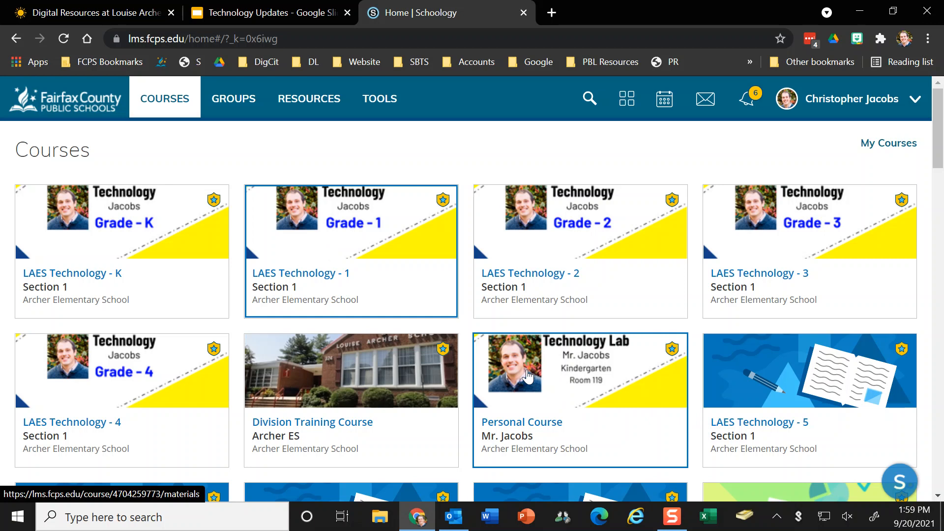
left_click(334, 252)
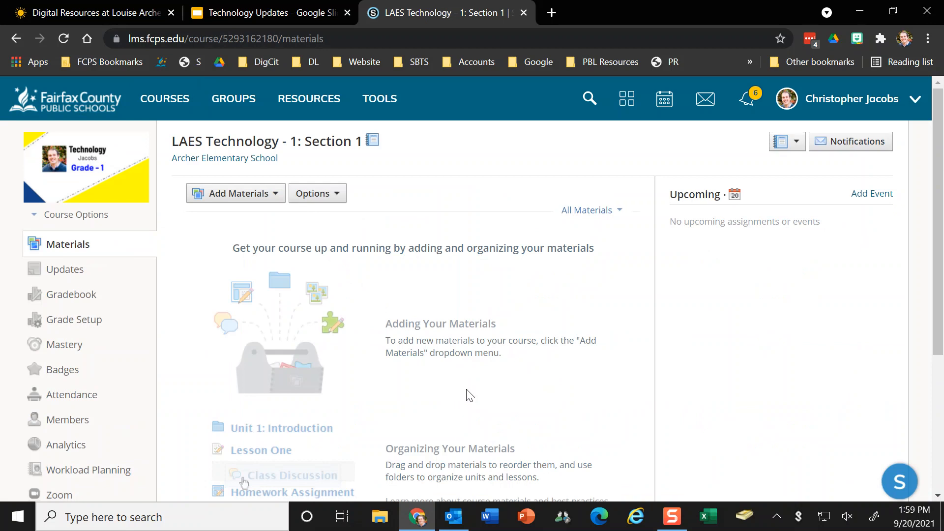
Open Zoom within the course and approve its access to the Schoology account information
scroll(415, 350, "down", 1)
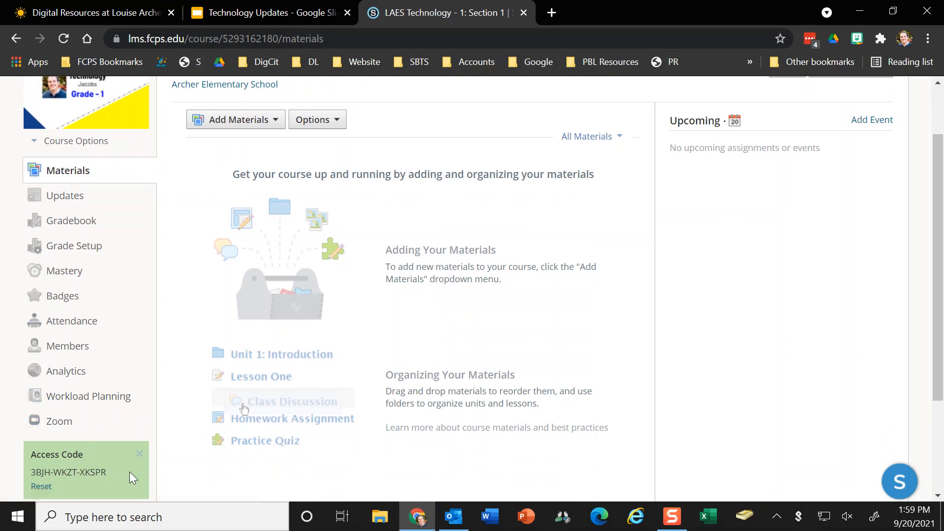
left_click(55, 428)
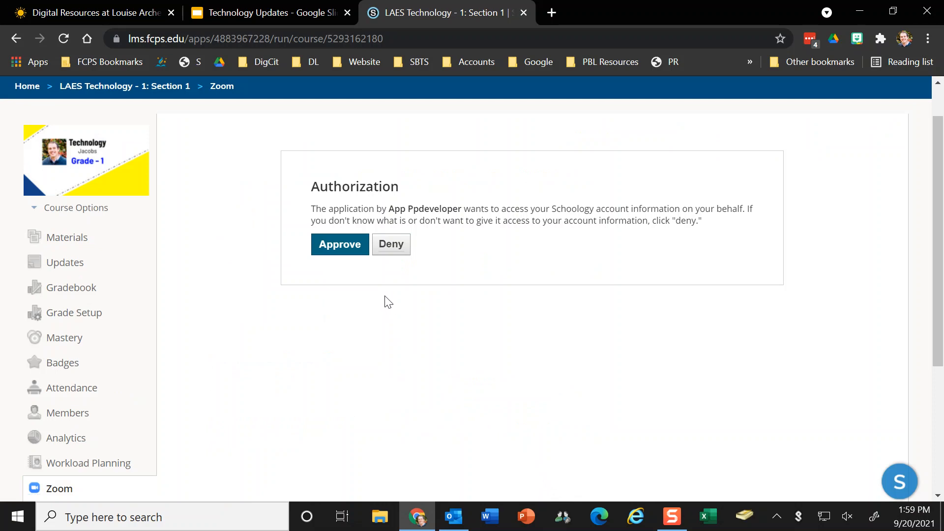
left_click(344, 251)
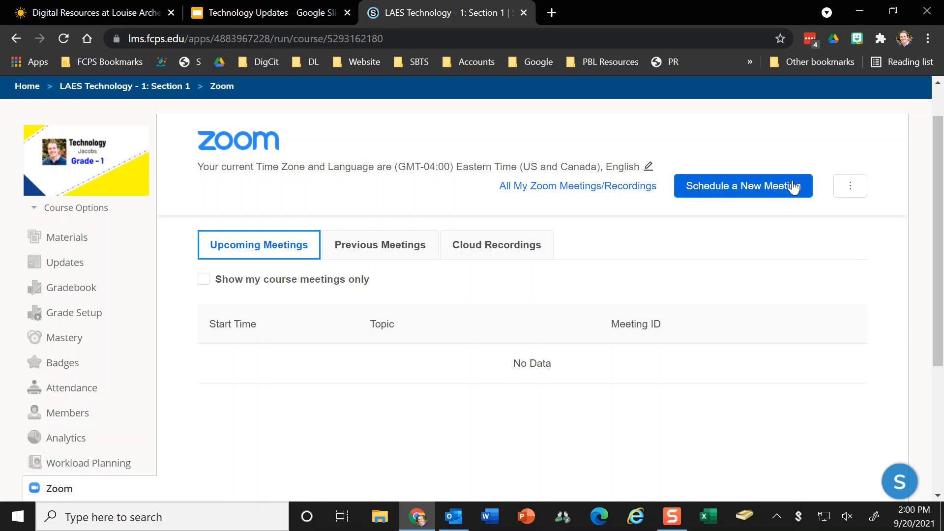
Begin scheduling a new Zoom meeting and set its topic to "Math Focus Lesson"
left_click(718, 194)
left_click(632, 265)
left_click_drag(583, 265, 234, 277)
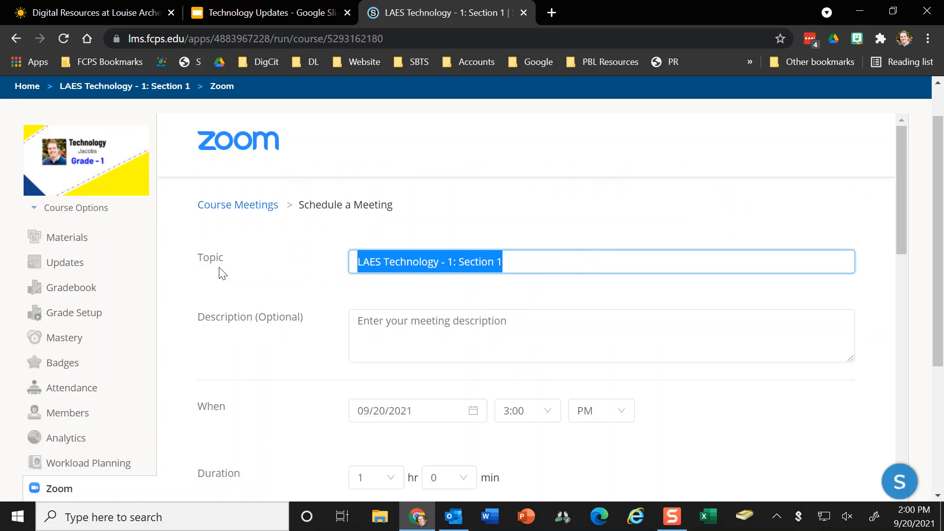
type("Math Focus Lesson")
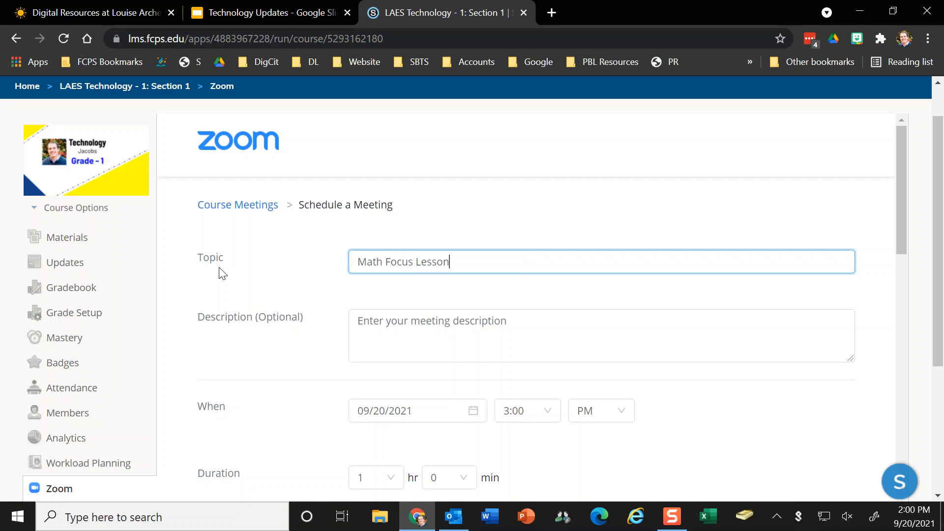
Set the meeting date to 09/23/2021 and keep the 3:00 PM start time
scroll(425, 334, "down", 1)
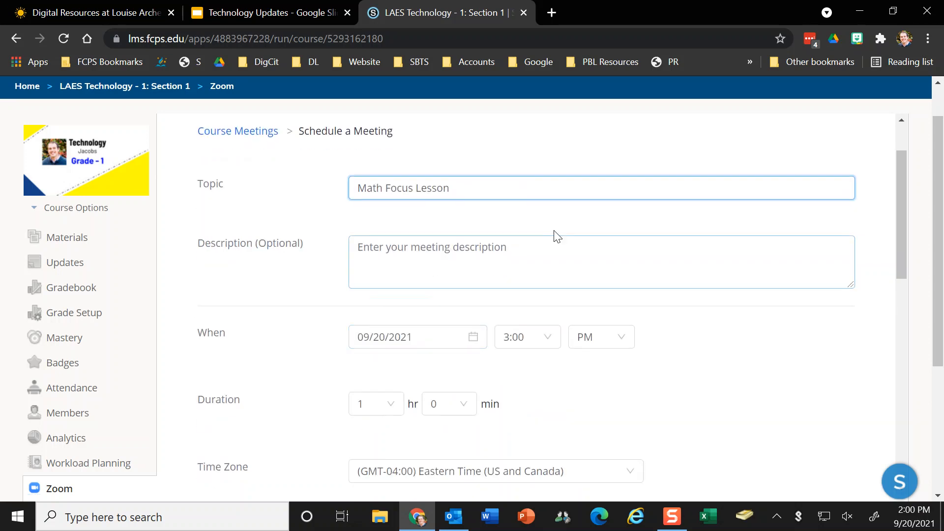
left_click(472, 340)
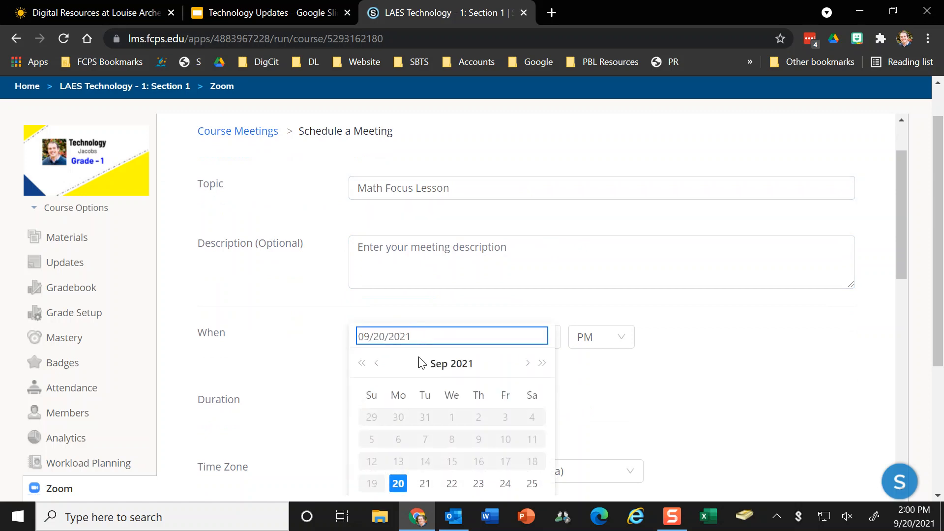
scroll(426, 362, "down", 3)
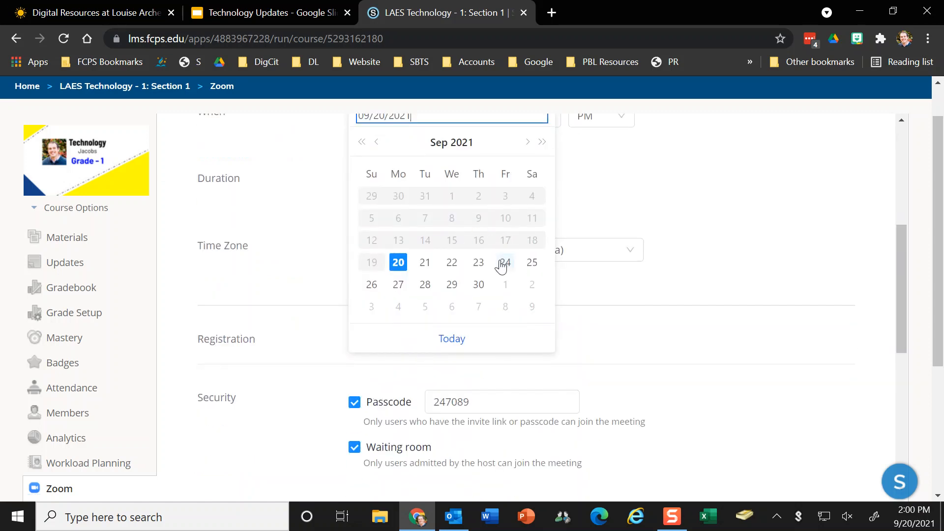
left_click(476, 264)
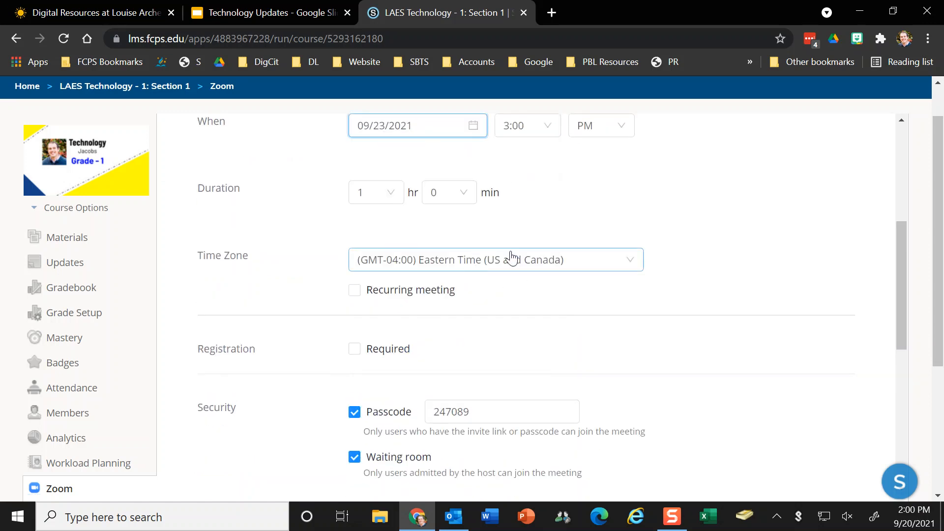
scroll(556, 227, "up", 2)
left_click(550, 282)
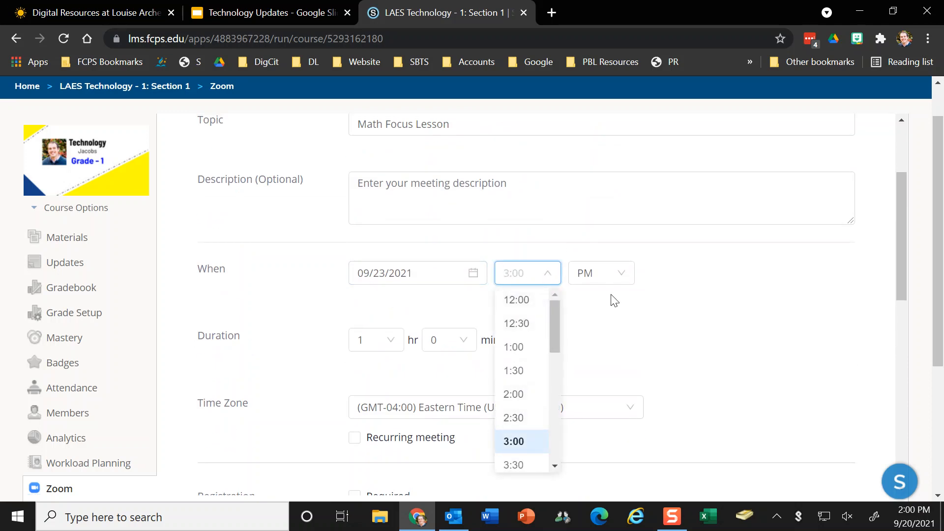
left_click(617, 329)
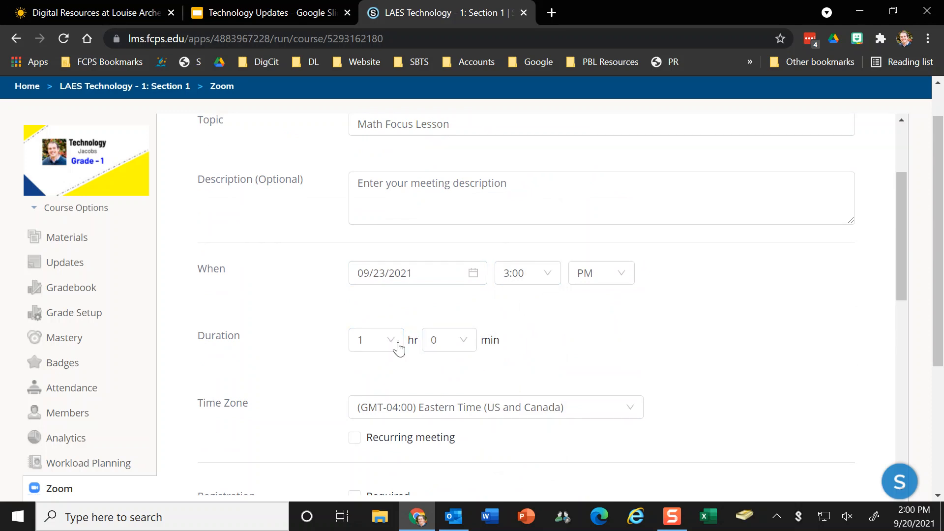
Set the meeting duration to 0 hr 30 min and keep the Eastern Time (US and Canada) time zone
left_click(391, 345)
left_click(372, 370)
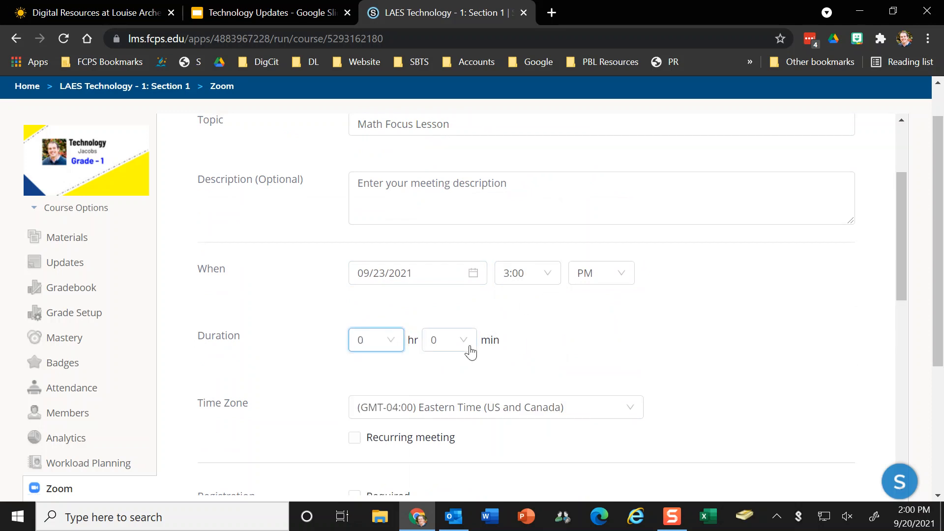
left_click(469, 352)
left_click(445, 414)
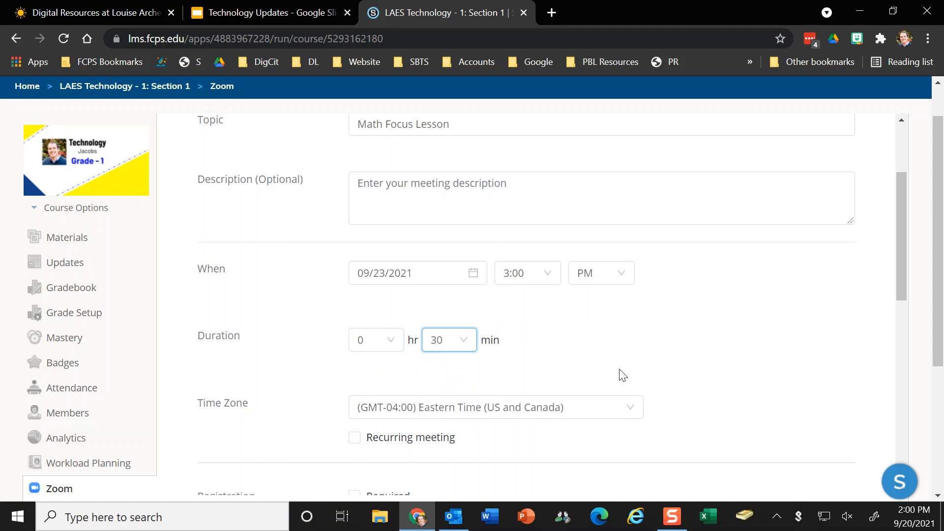
scroll(623, 361, "down", 3)
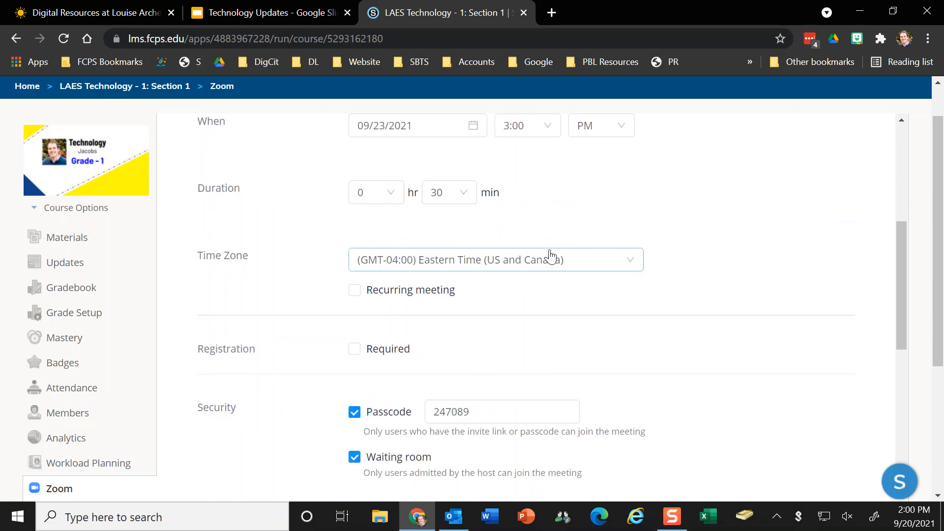
left_click(632, 261)
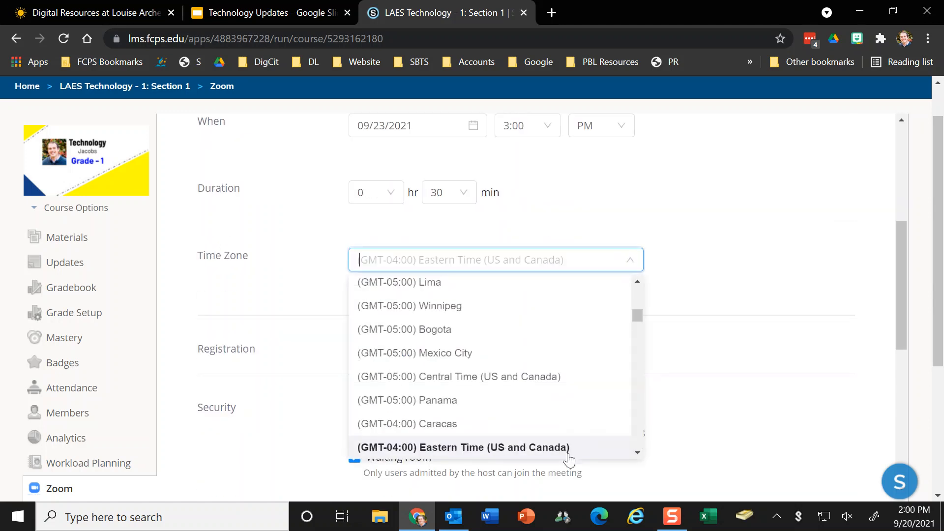
left_click(743, 251)
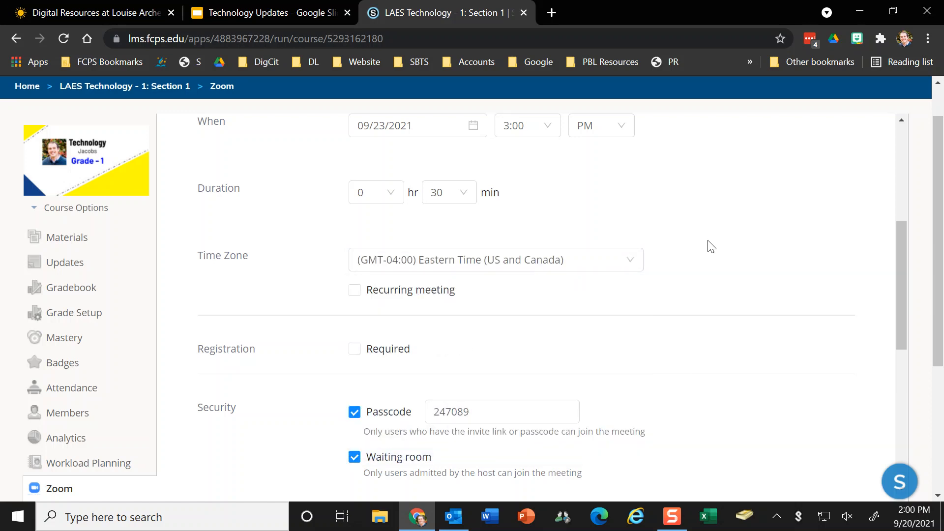
Make the meeting recur daily, ending after 3 occurrences
scroll(712, 246, "down", 3)
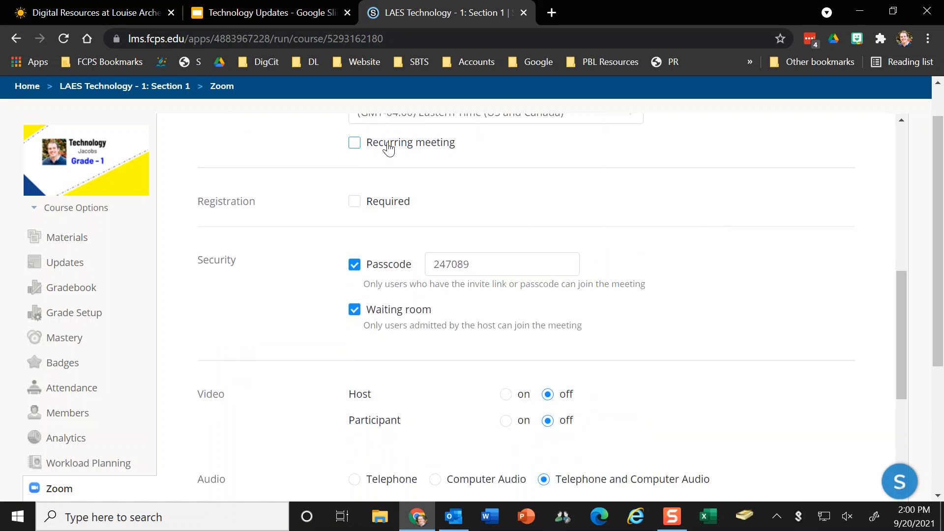
left_click(388, 148)
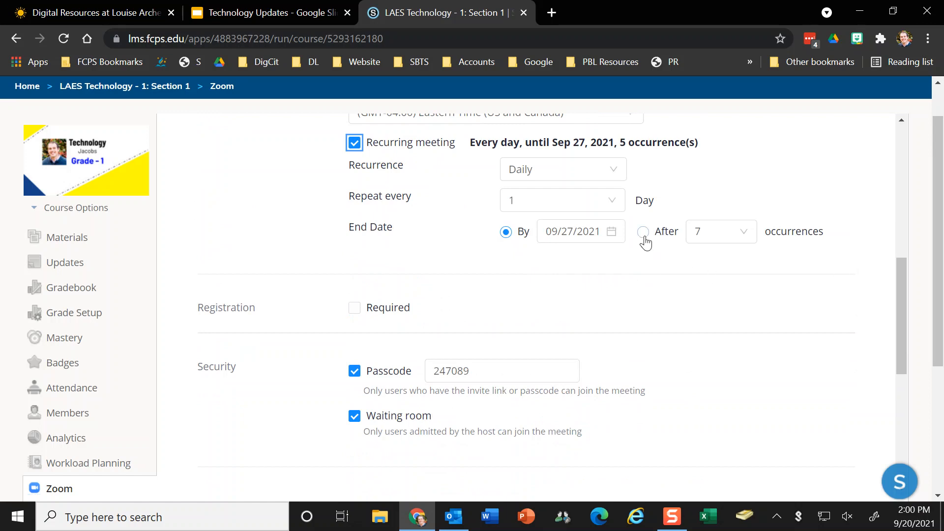
left_click(644, 233)
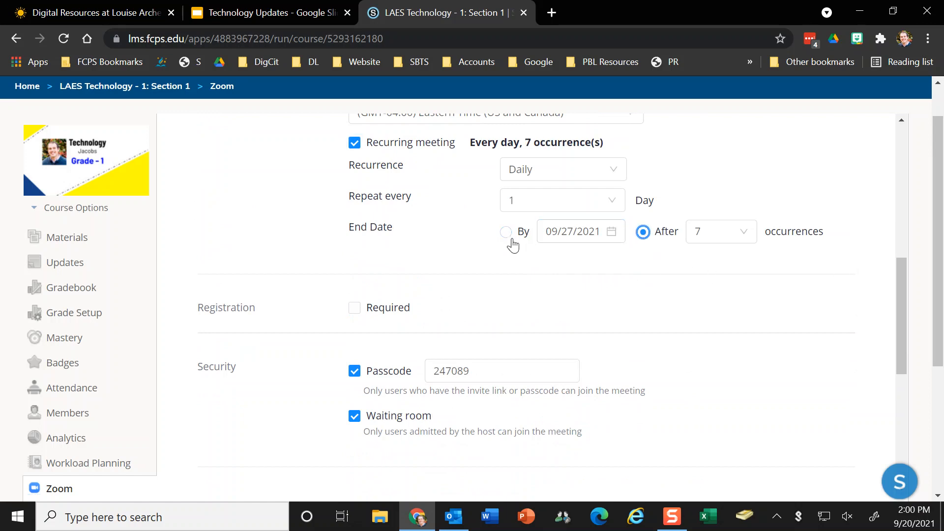
left_click(505, 239)
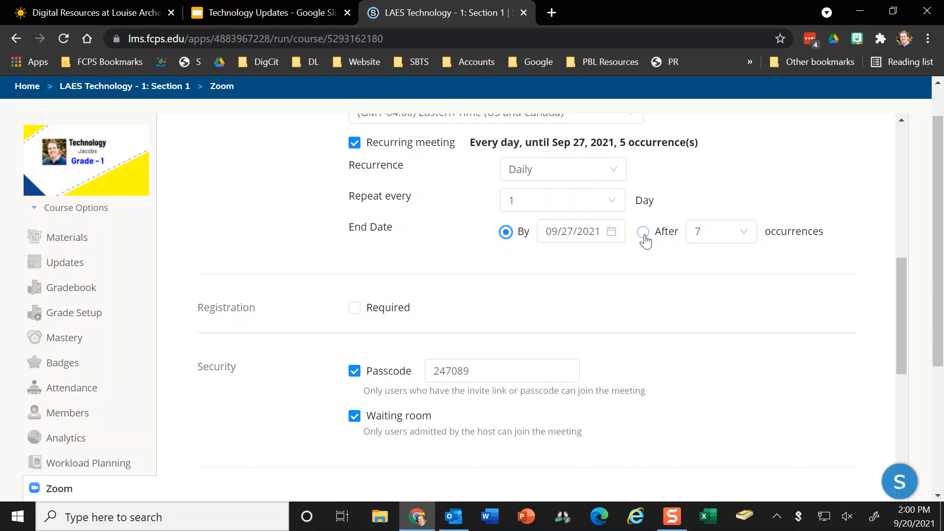
left_click(645, 237)
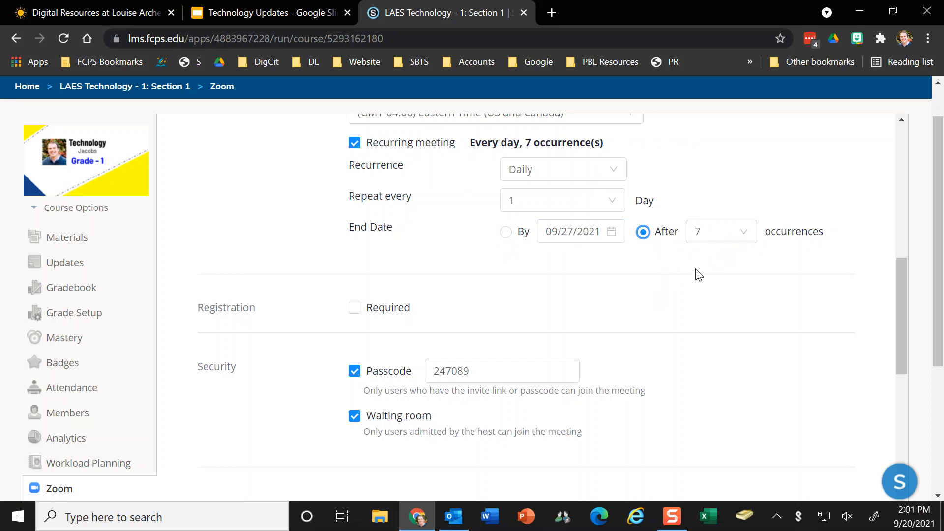
left_click(741, 238)
left_click(716, 309)
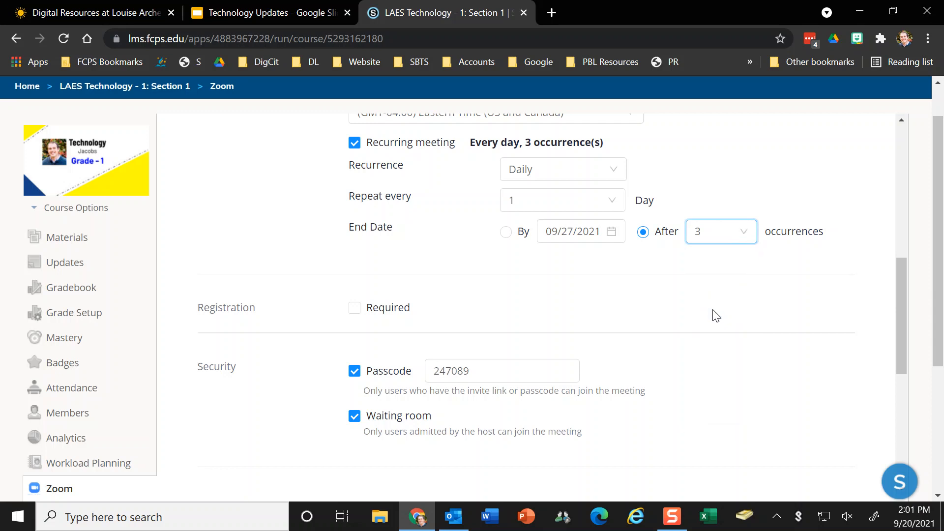
Review the security, video and audio settings and disable joining before the host
scroll(496, 315, "down", 1)
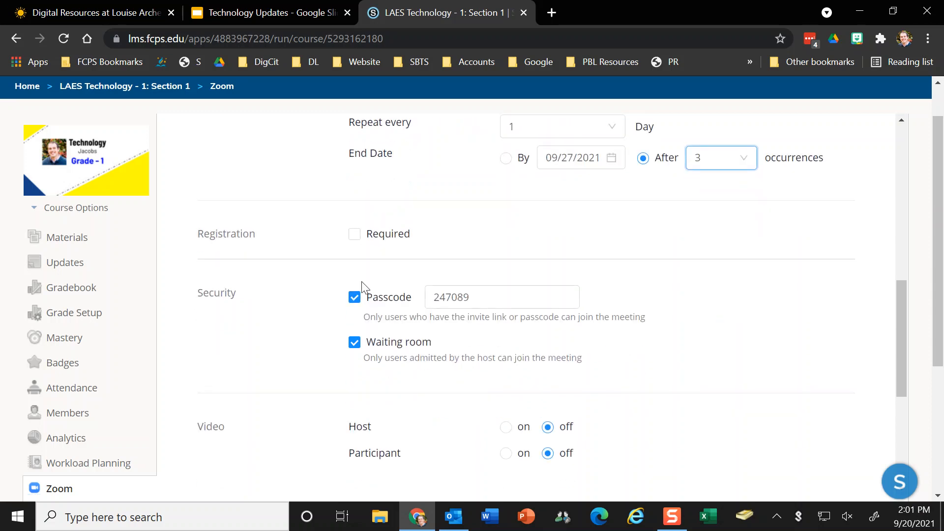
scroll(455, 249, "down", 1)
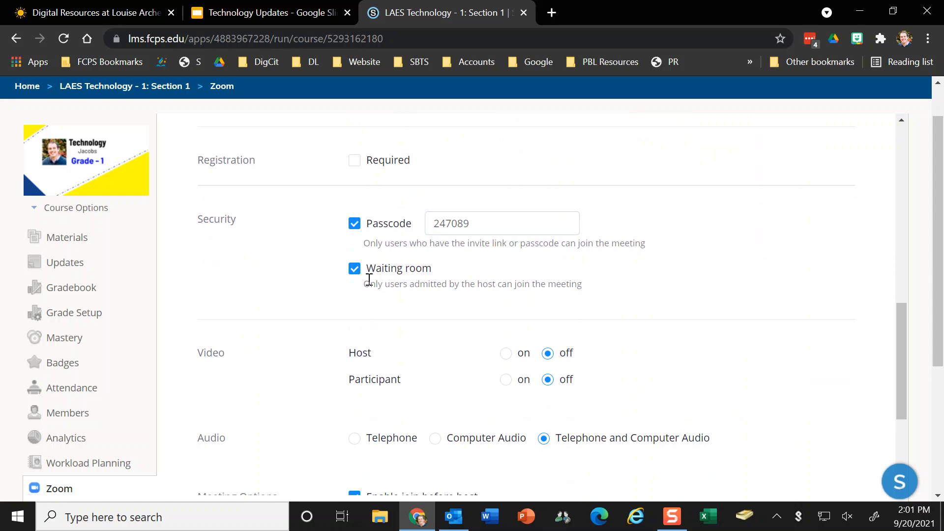
scroll(474, 278, "down", 1)
scroll(472, 276, "down", 1)
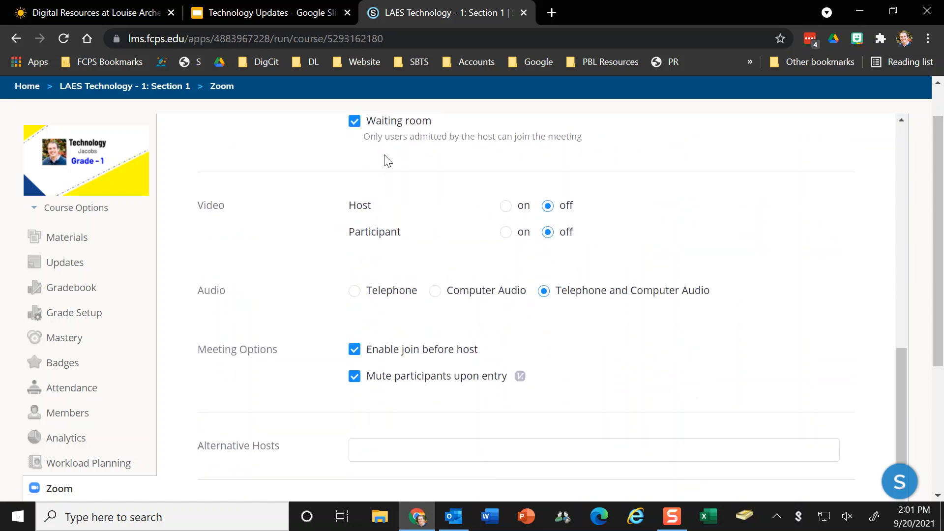
scroll(388, 161, "up", 1)
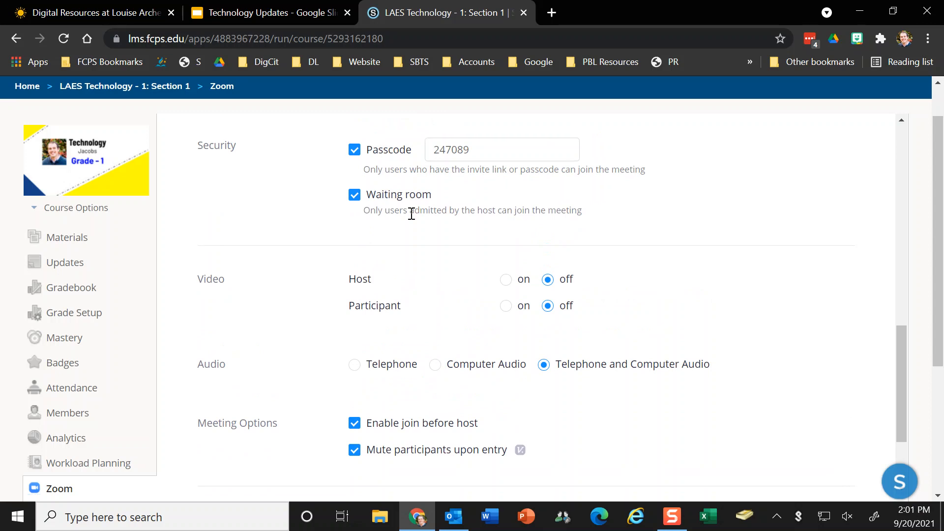
scroll(412, 214, "down", 1)
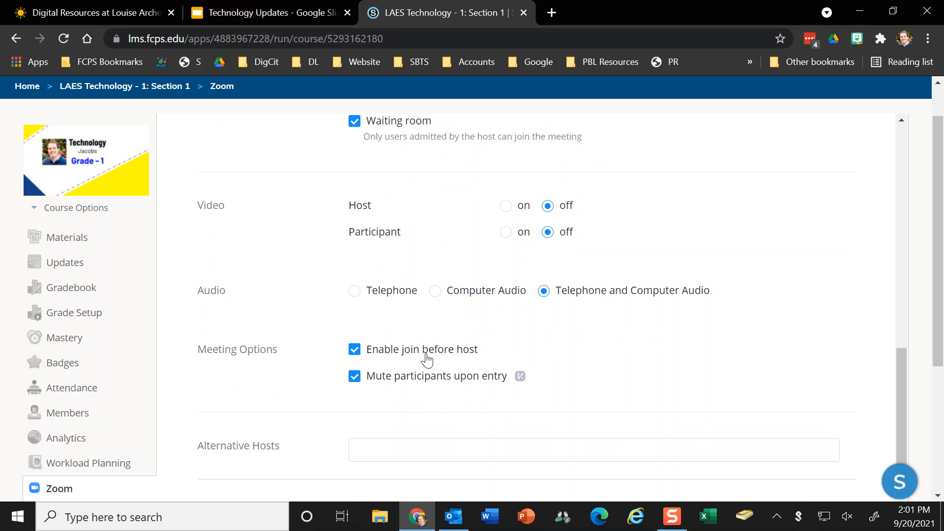
left_click(355, 354)
Leave the alternative hosts empty and save the scheduled meeting
scroll(557, 356, "down", 1)
left_click(525, 392)
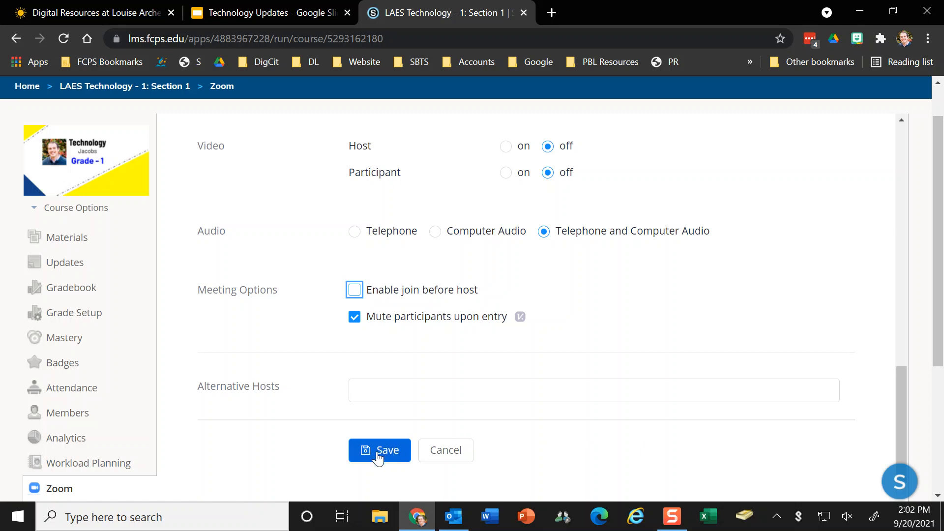
left_click(378, 456)
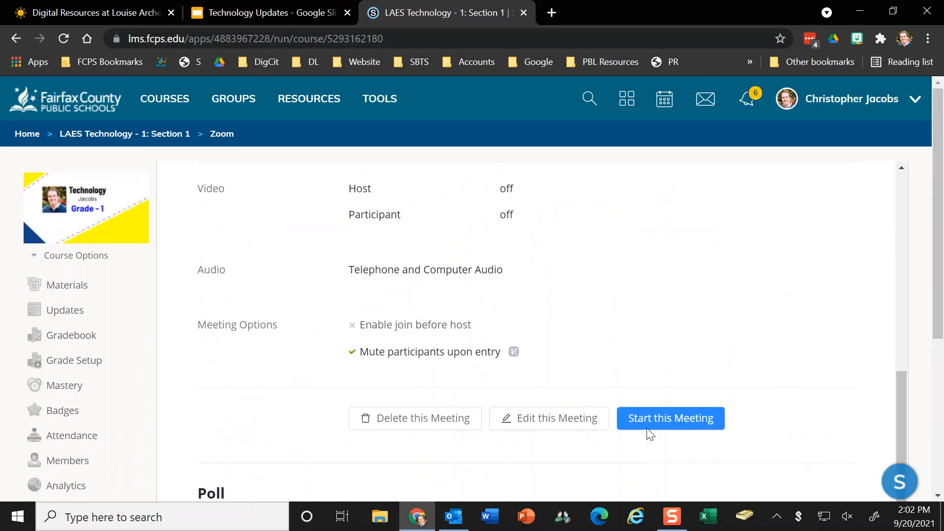
Return from the saved meeting's details to the course's Zoom page and approve the access authorization again
scroll(650, 435, "down", 1)
scroll(648, 433, "up", 2)
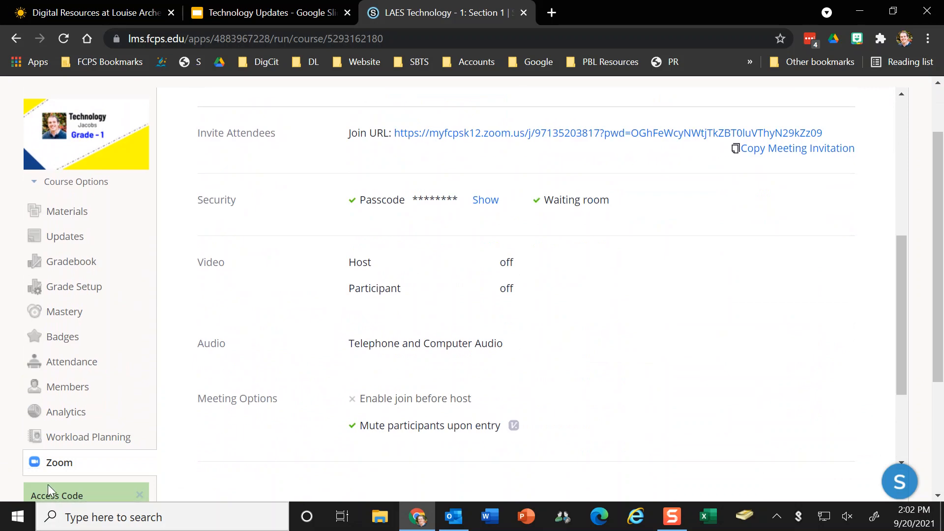
left_click(55, 467)
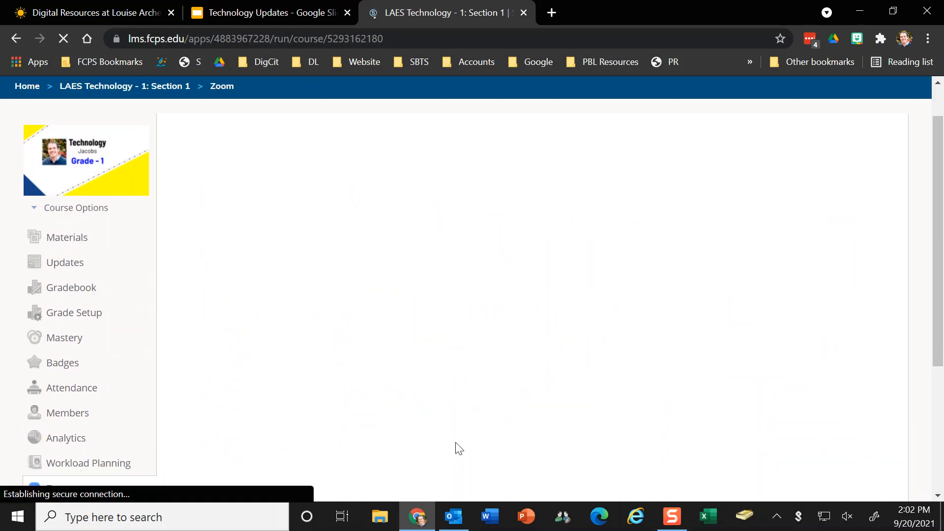
left_click(331, 251)
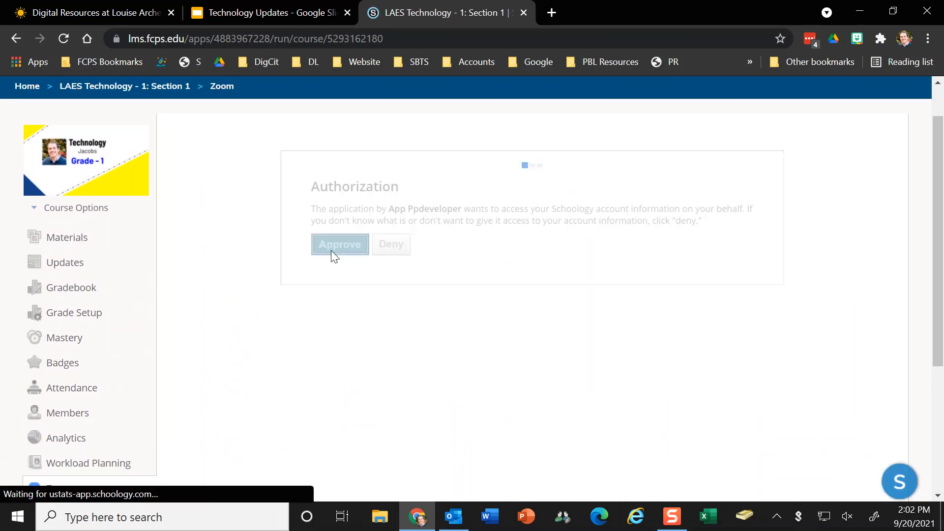
Delete only the Saturday, Sep 25 occurrence of the recurring Math Focus Lesson meeting
scroll(516, 330, "down", 1)
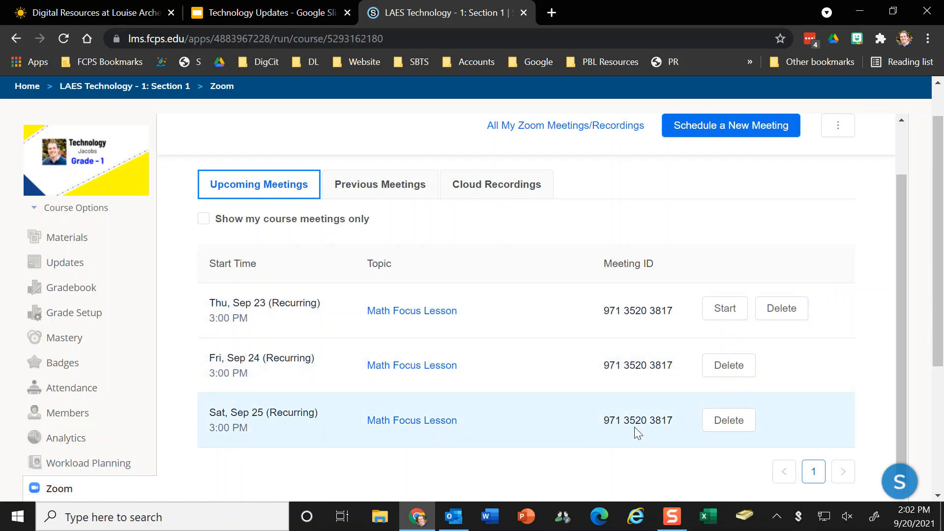
left_click(730, 421)
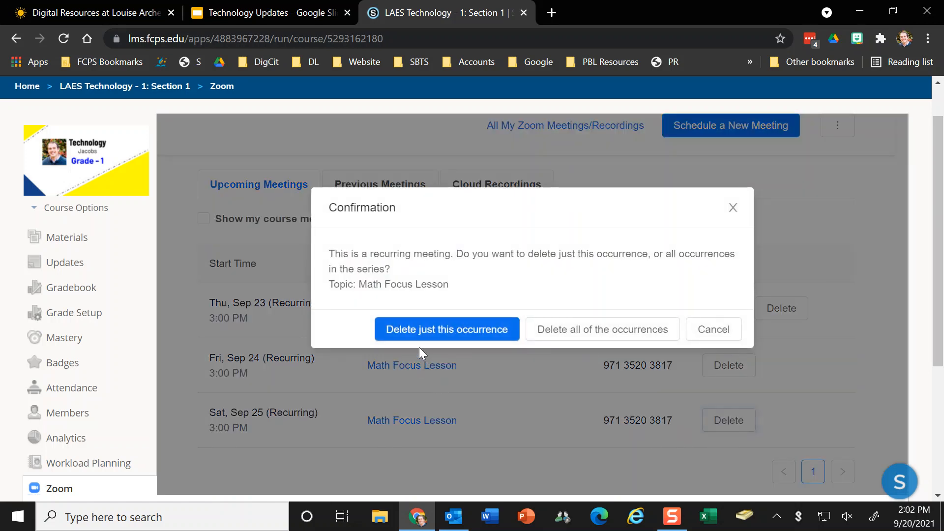
left_click(448, 328)
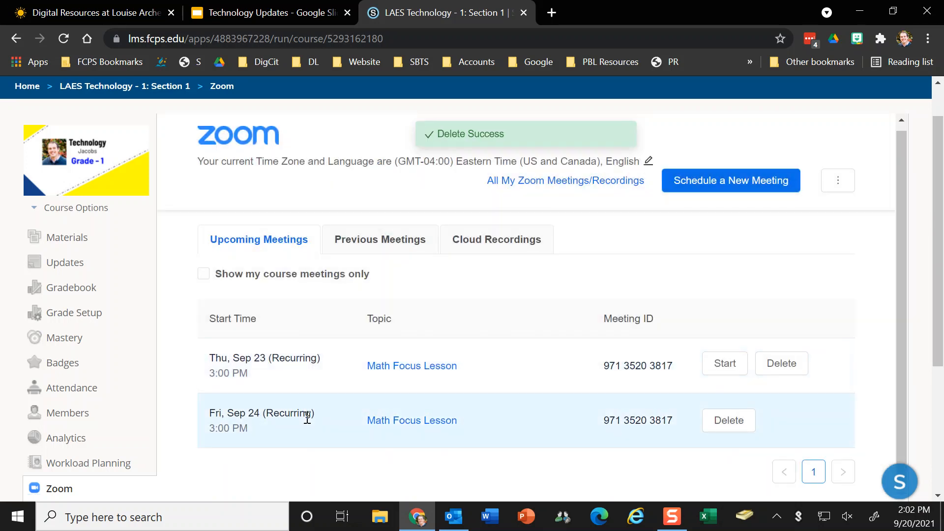
Start scheduling a new course meeting with the topic LA Focus Lesson
scroll(312, 418, "down", 2)
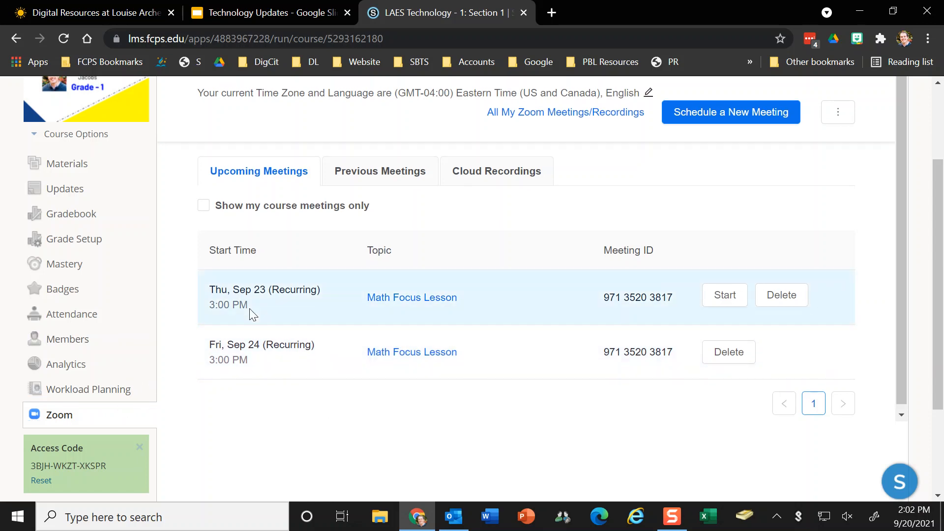
scroll(401, 360, "up", 3)
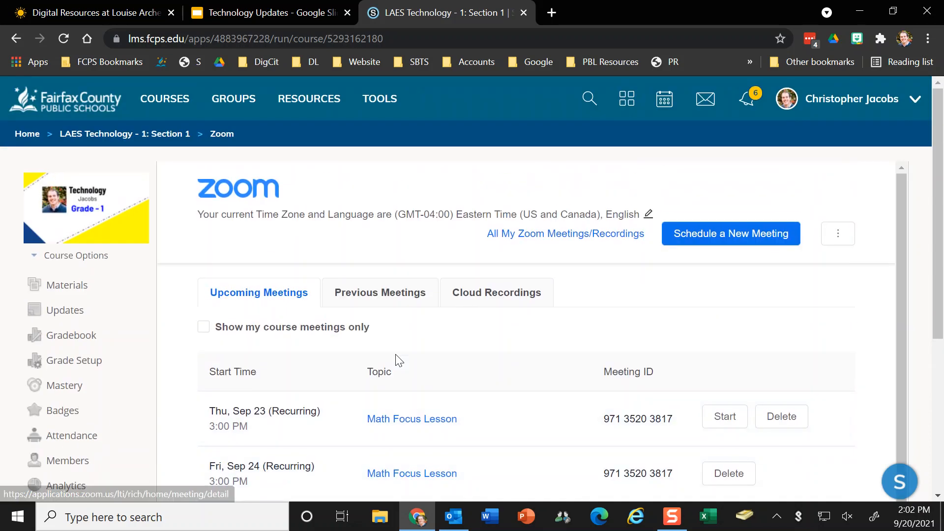
scroll(382, 351, "down", 5)
scroll(372, 351, "up", 3)
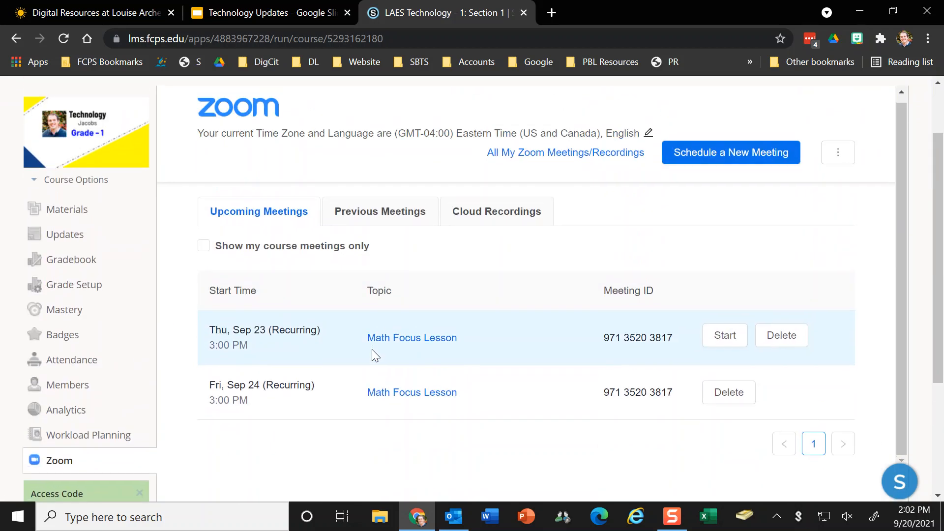
scroll(372, 351, "down", 2)
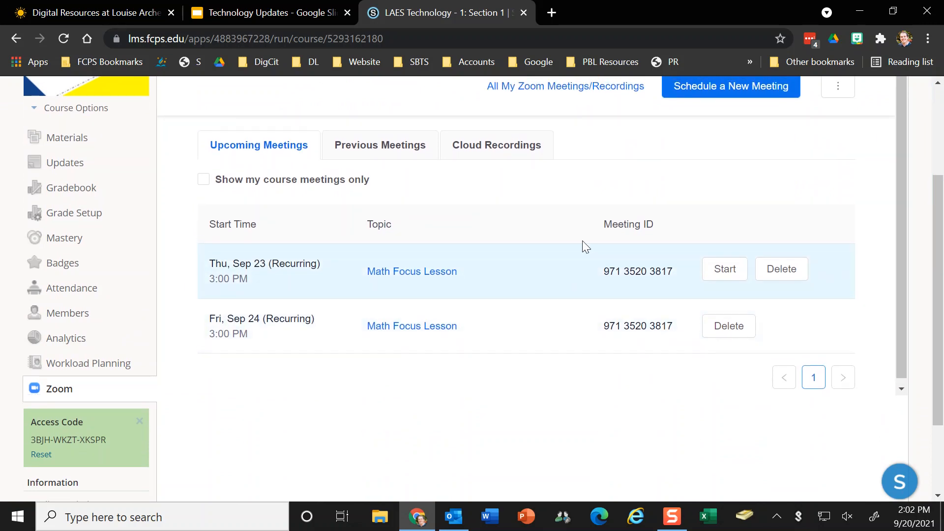
left_click(728, 92)
triple_click(423, 162)
type("Lan")
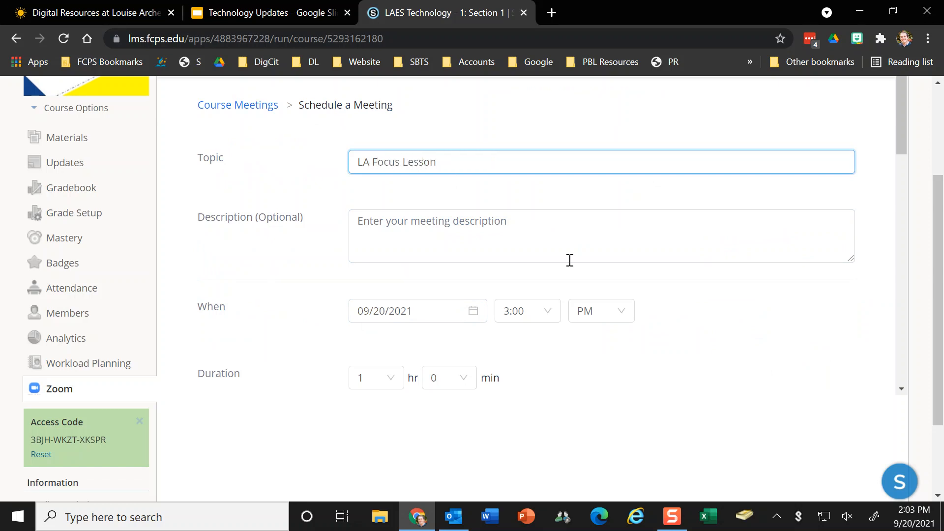
Set the LA Focus Lesson meeting to start on 09/23/2021 at 1:00 PM
scroll(639, 248, "down", 2)
scroll(639, 249, "up", 2)
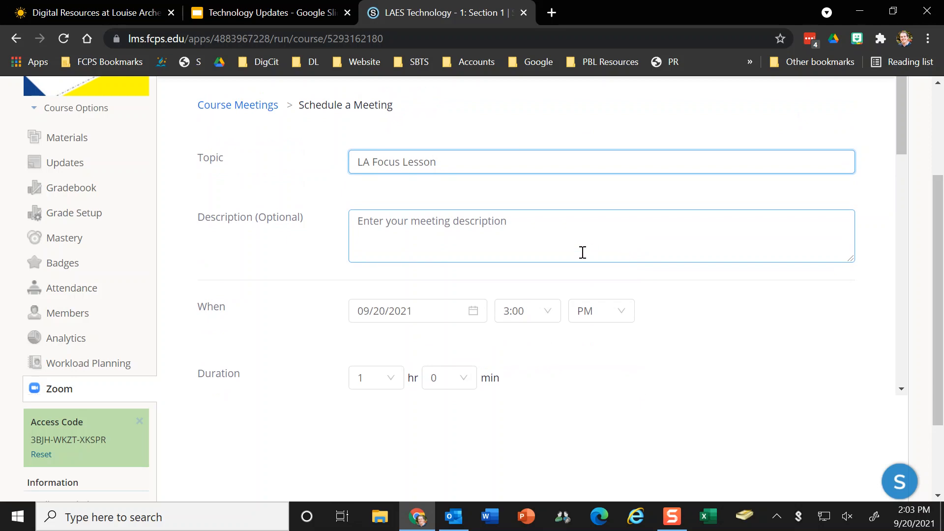
scroll(582, 252, "down", 2)
left_click(554, 245)
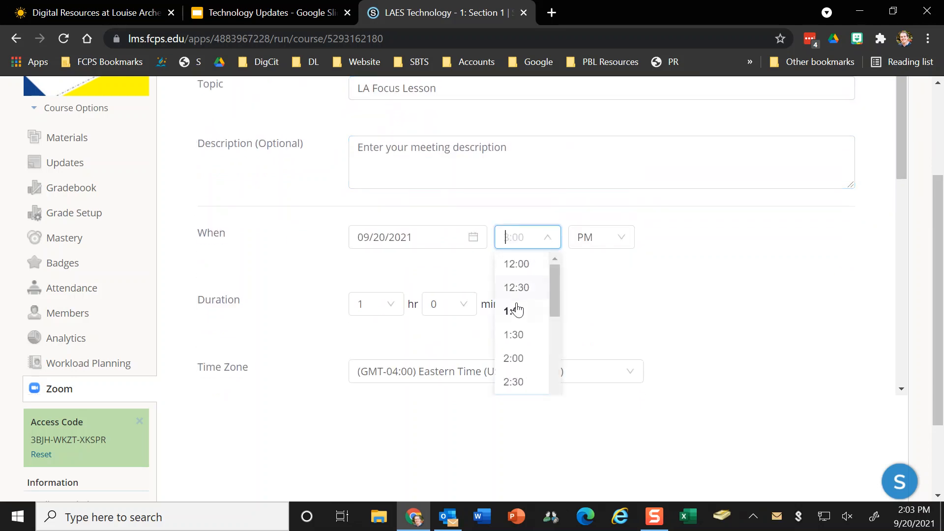
left_click(517, 311)
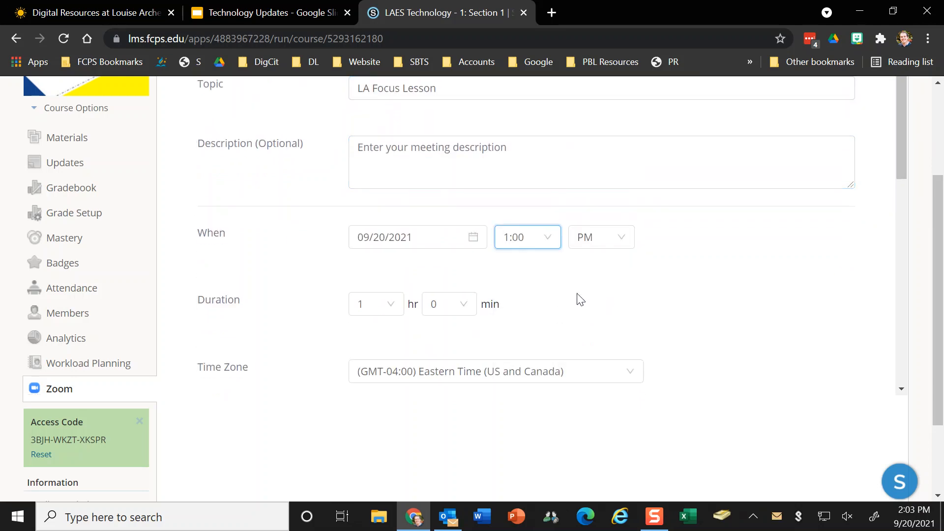
left_click(470, 238)
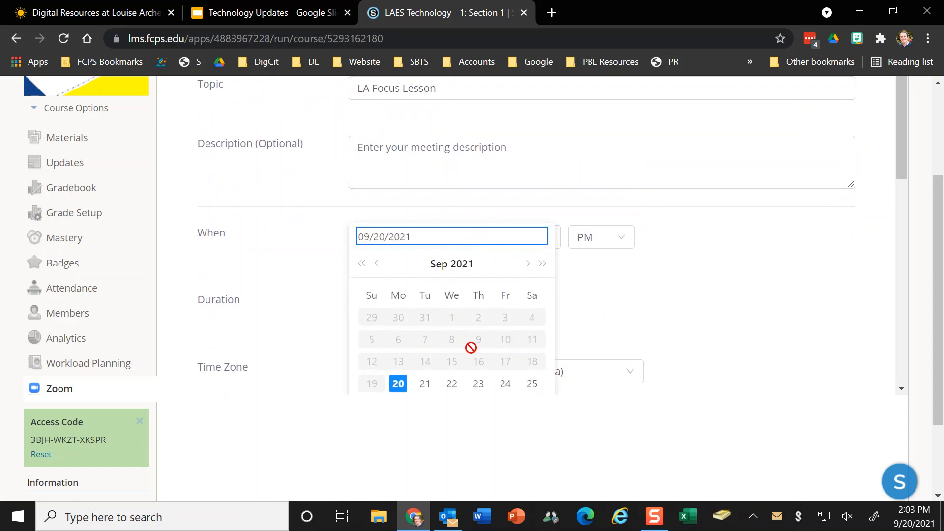
left_click(480, 386)
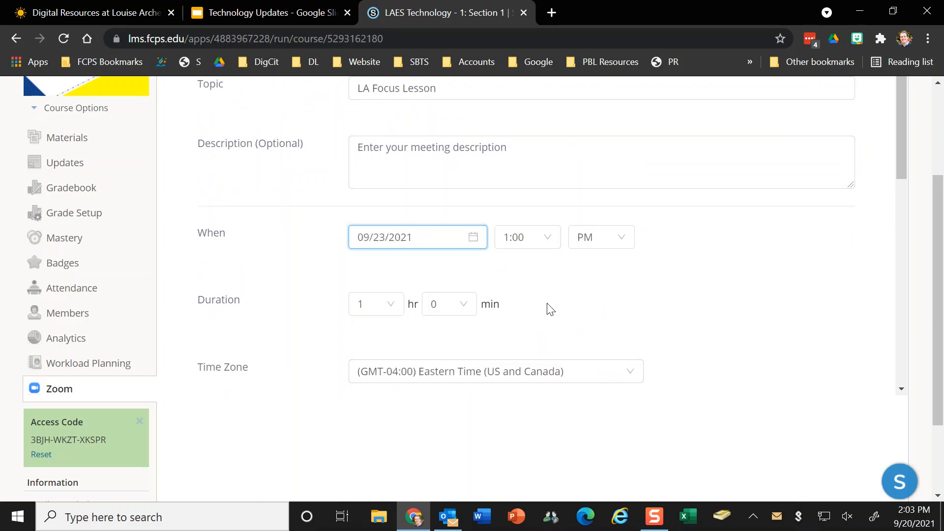
Set the meeting's duration to 0 hours 30 minutes
scroll(451, 302, "down", 2)
left_click(384, 232)
left_click(364, 255)
left_click(465, 241)
left_click(445, 305)
Make the LA Focus Lesson meeting recur daily and end after 5 occurrences
scroll(585, 349, "down", 2)
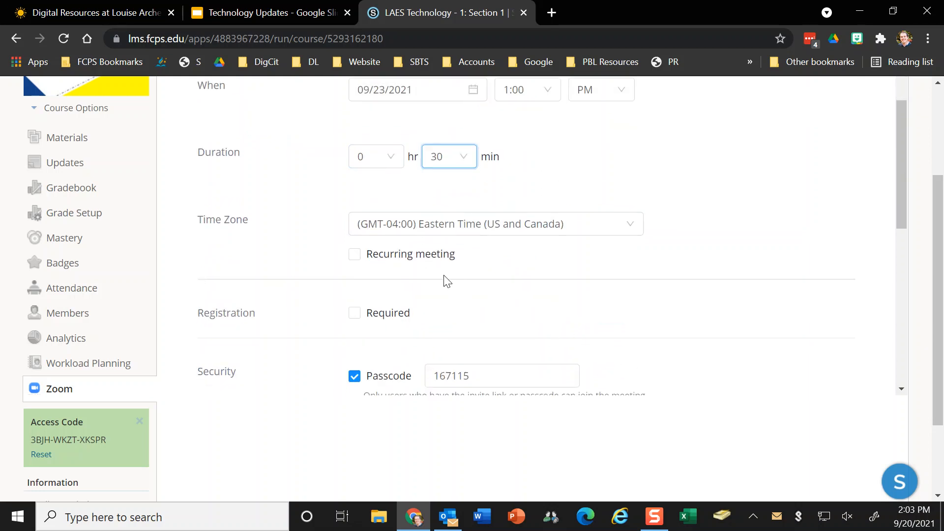
left_click(362, 261)
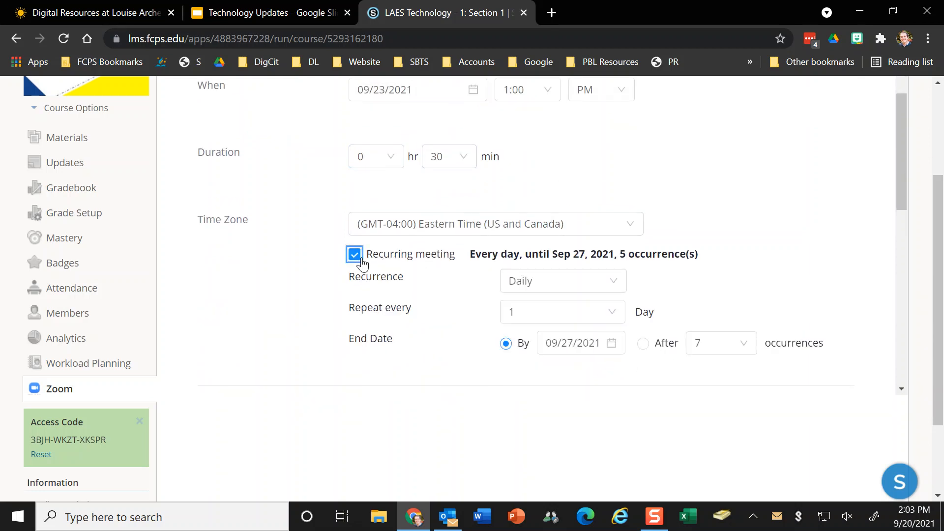
left_click(654, 350)
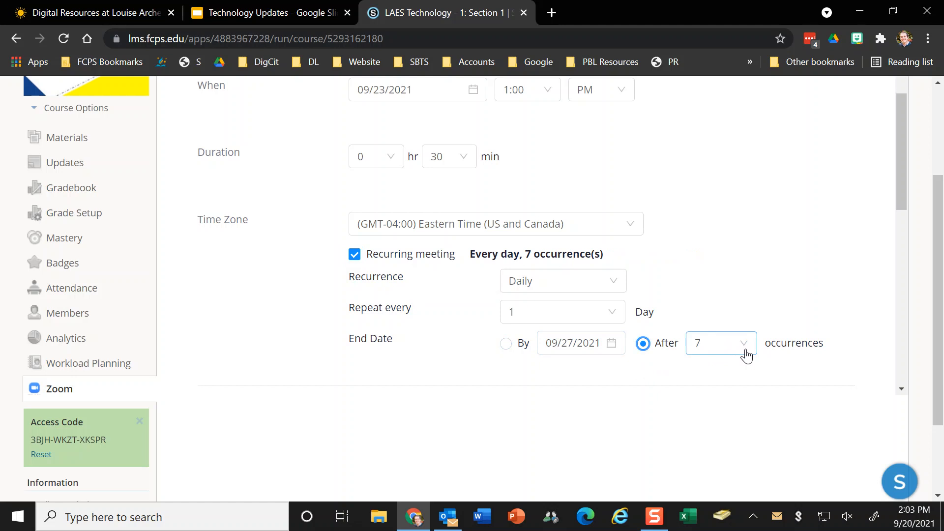
left_click(746, 354)
scroll(736, 378, "down", 3)
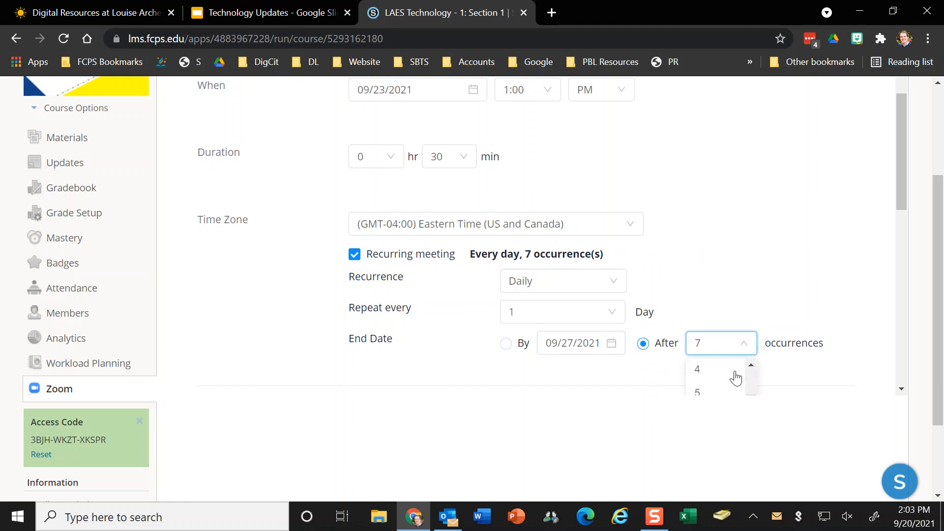
scroll(809, 374, "down", 3)
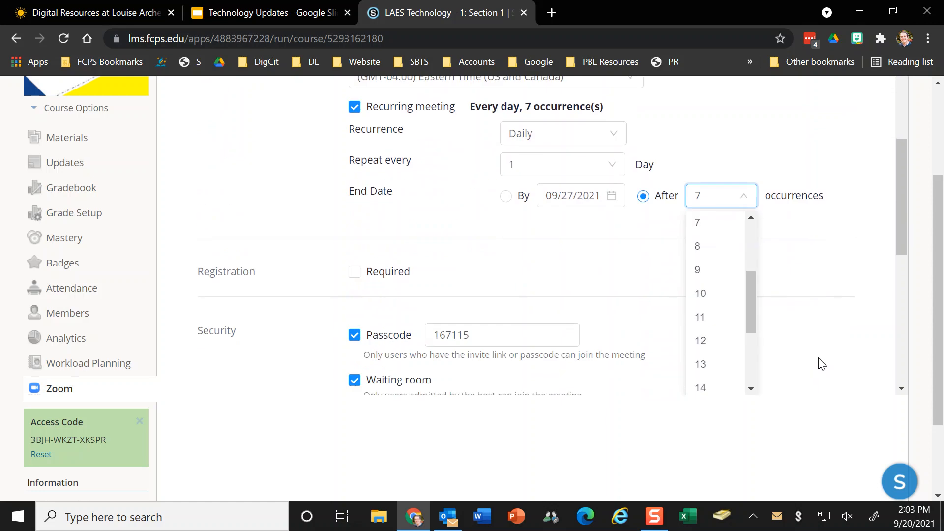
scroll(727, 288, "up", 1)
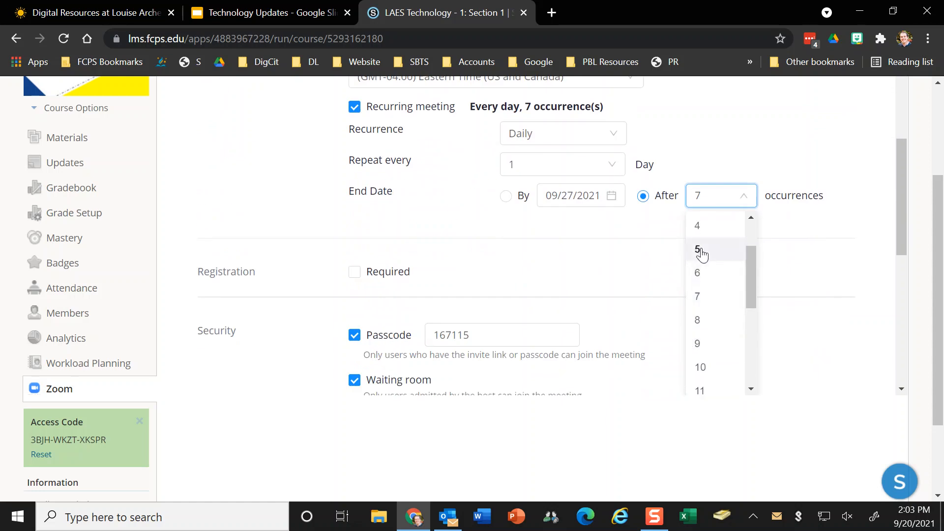
left_click(701, 249)
left_click(601, 227)
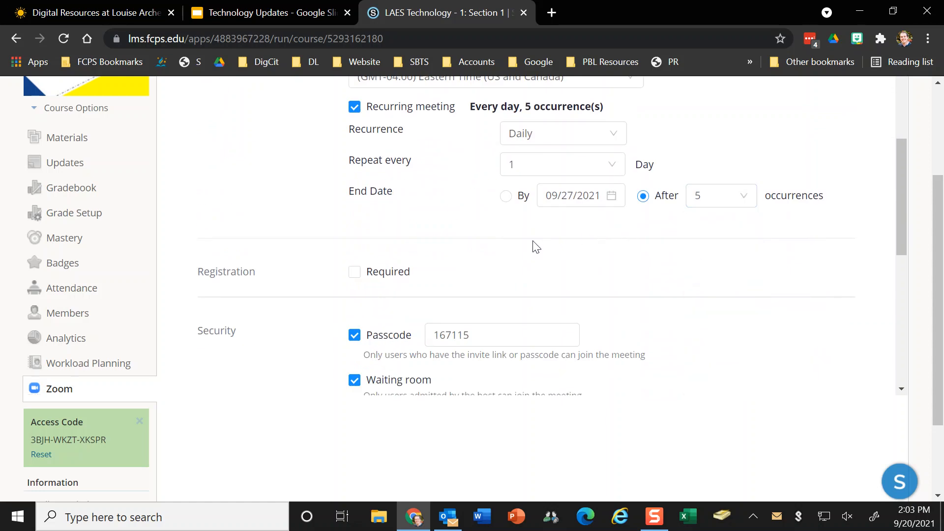
Disable joining before the host for the LA Focus Lesson meeting and save it
scroll(529, 243, "down", 3)
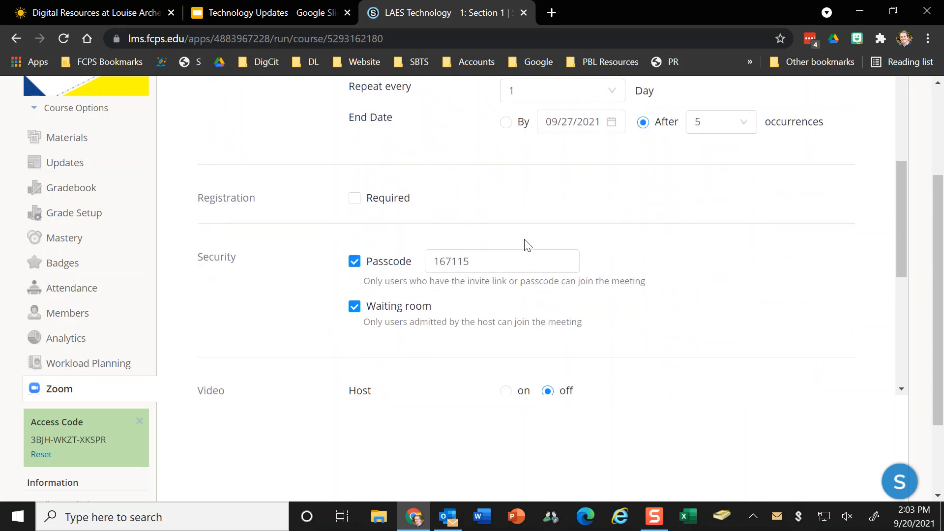
scroll(524, 243, "down", 3)
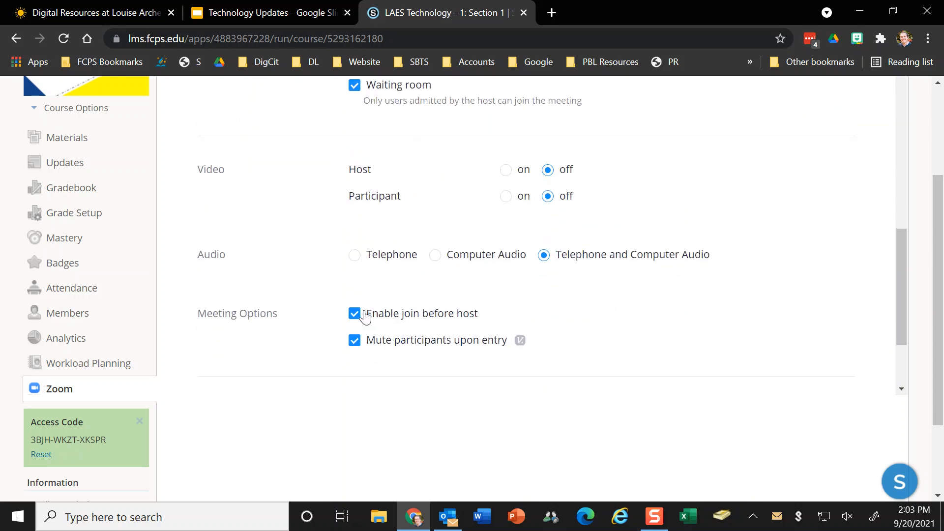
left_click(355, 314)
scroll(731, 310, "down", 3)
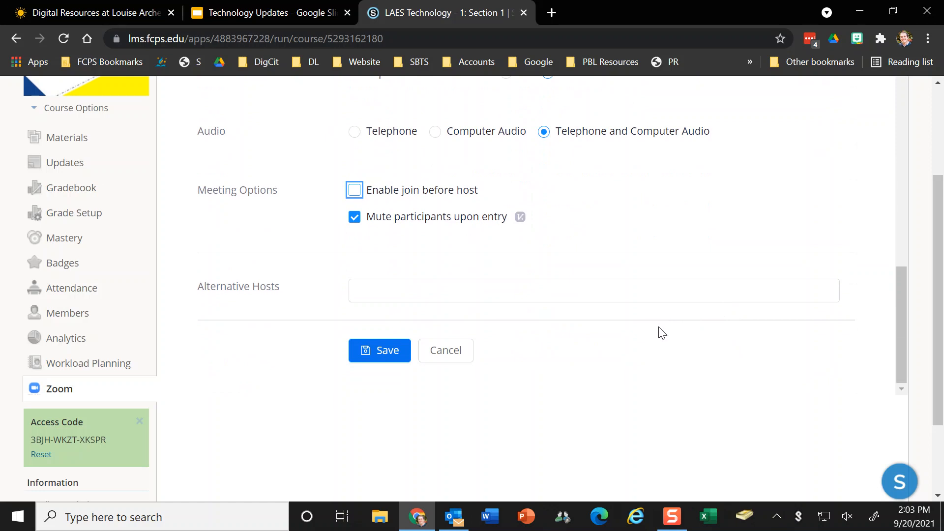
left_click(384, 352)
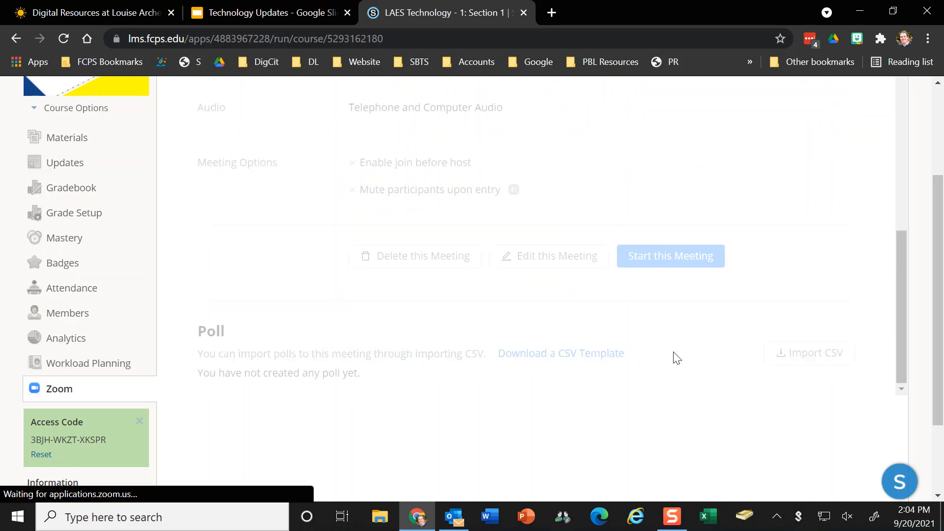
Copy the full meeting invitation from the saved LA Focus Lesson details and close the invitation dialog
scroll(675, 361, "up", 10)
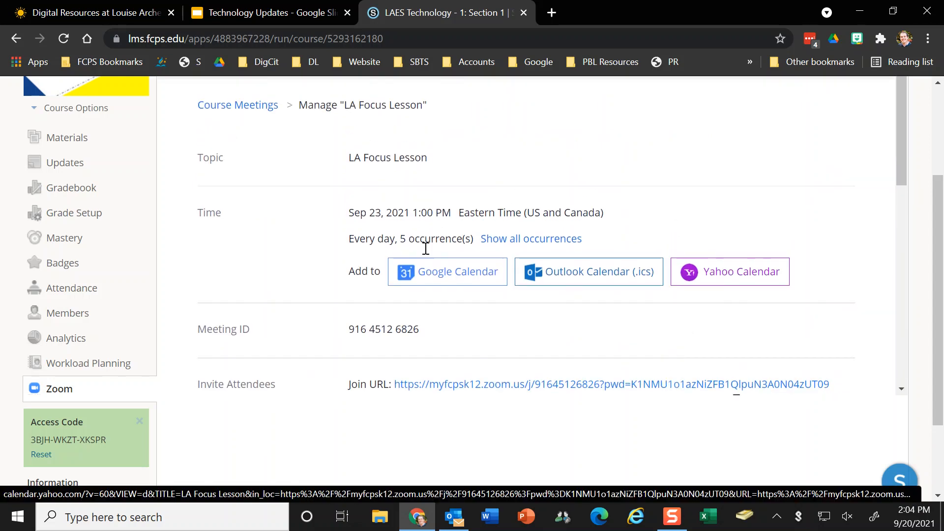
scroll(563, 259, "down", 3)
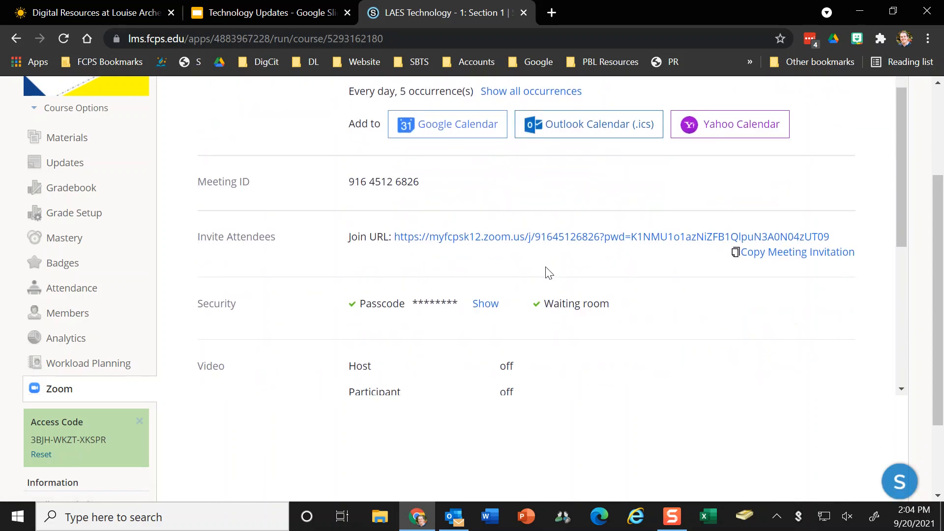
left_click(802, 254)
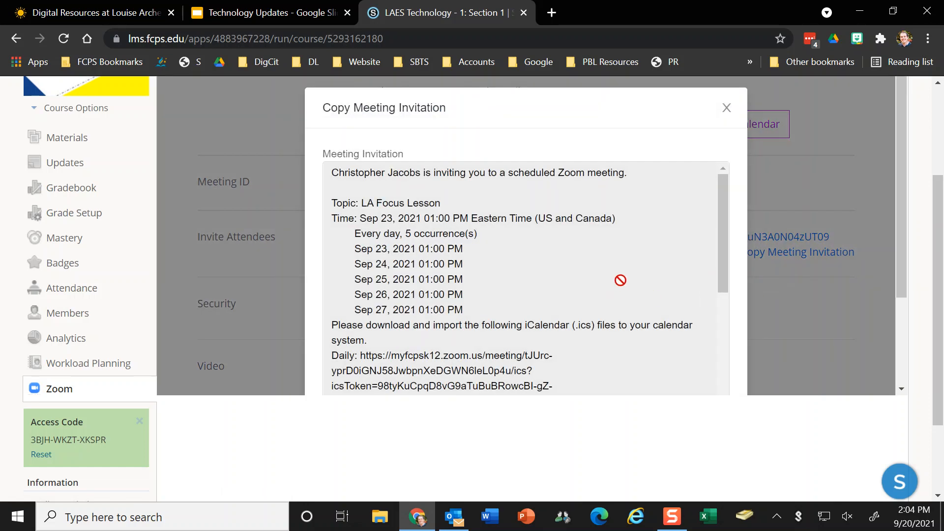
scroll(624, 280, "down", 5)
scroll(628, 279, "down", 5)
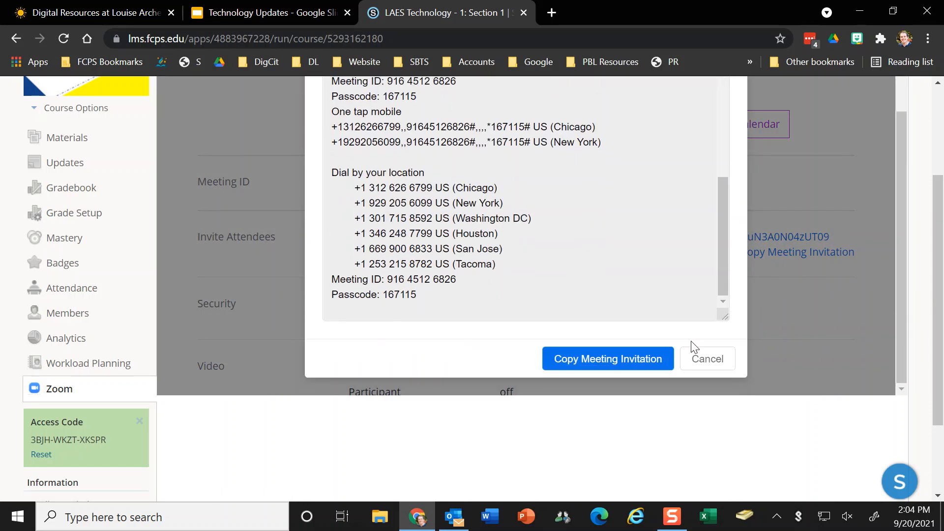
left_click(649, 359)
scroll(840, 312, "up", 3)
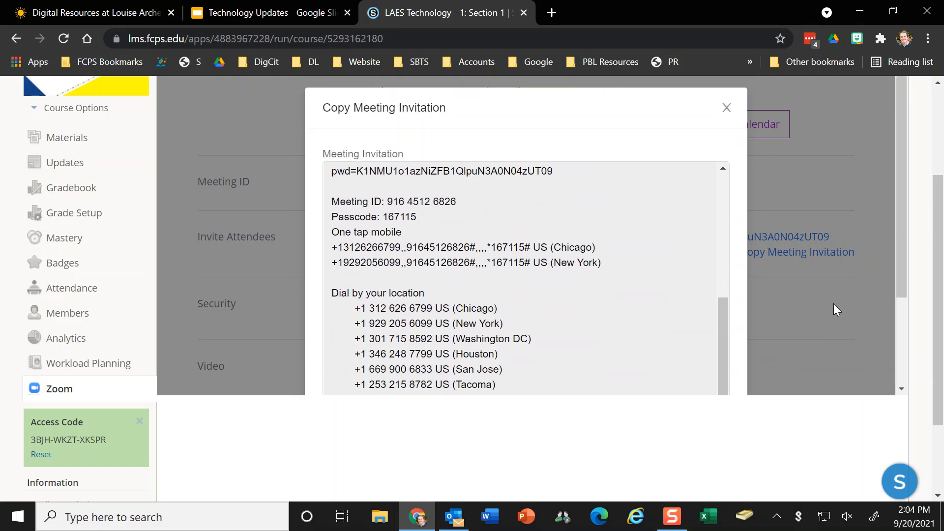
left_click(725, 108)
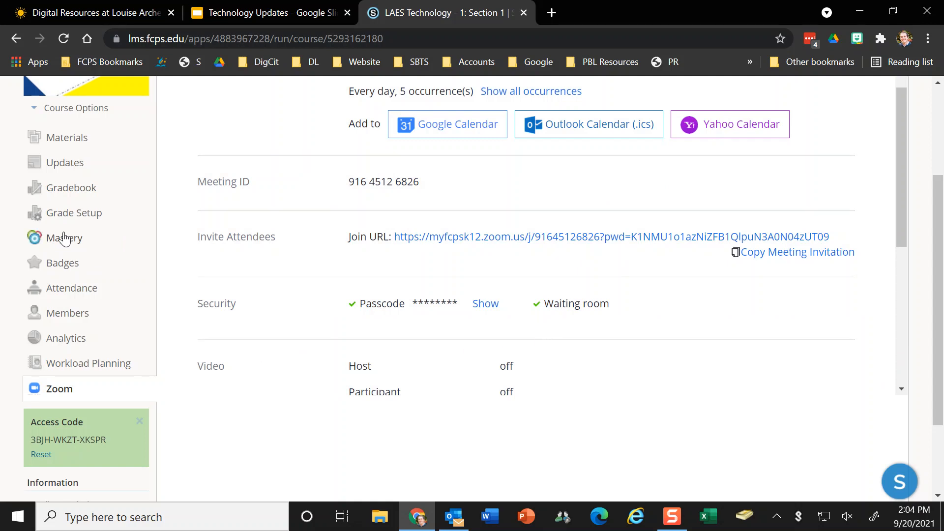
Return to the course's Zoom meeting list and delete only the Saturday, Sep 25 occurrence of LA Focus Lesson
left_click(50, 389)
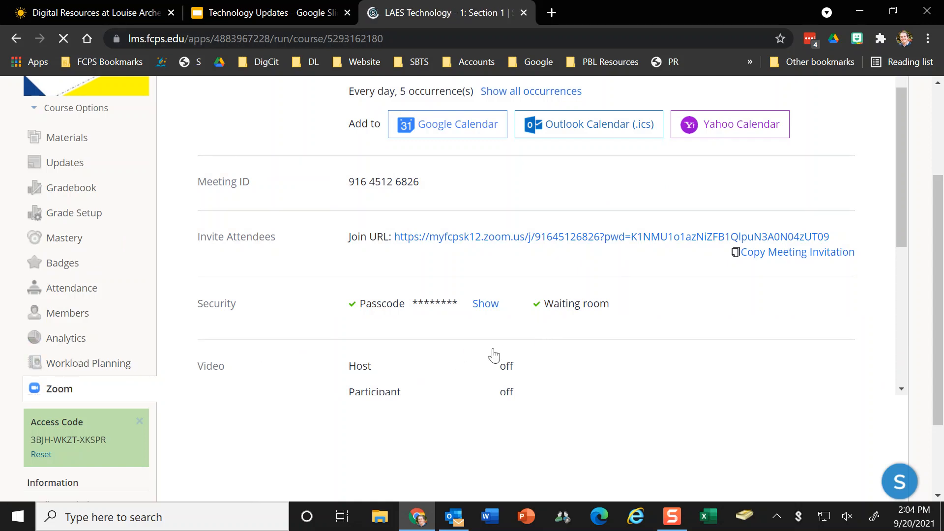
scroll(462, 321, "down", 3)
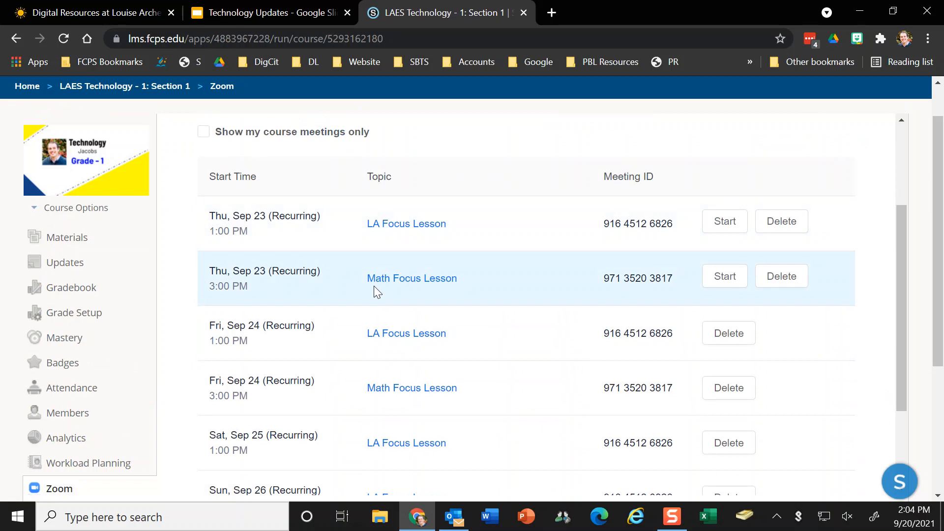
scroll(381, 298, "down", 3)
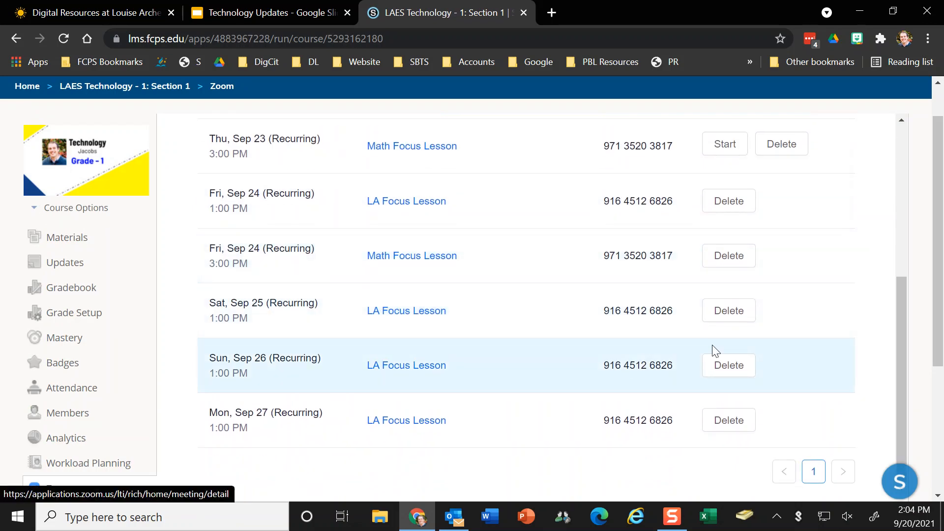
left_click(728, 310)
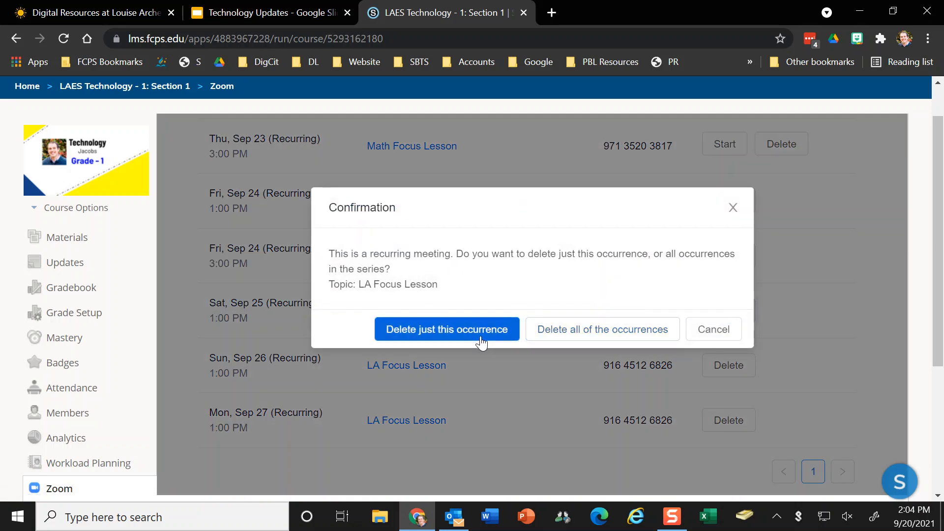
left_click(511, 333)
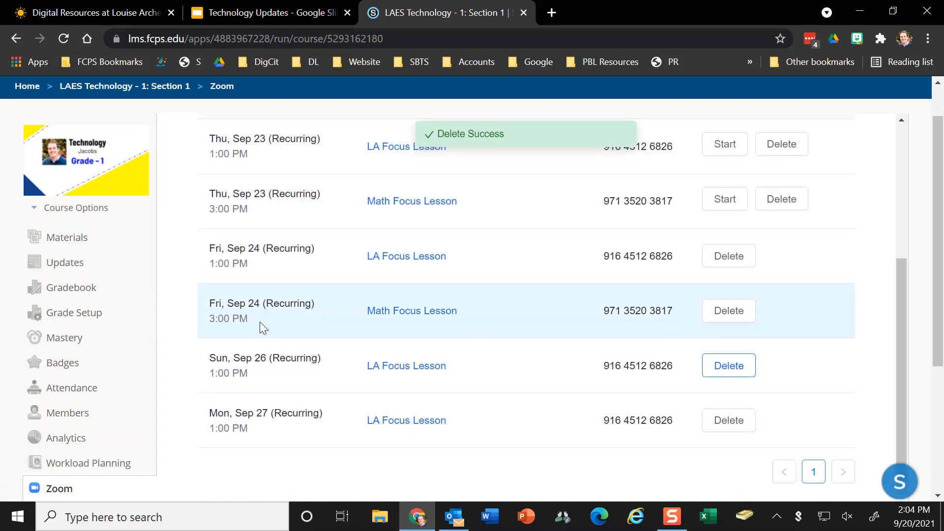
Delete only the Sunday, Sep 26 occurrence of the recurring LA Focus Lesson meeting
left_click(734, 369)
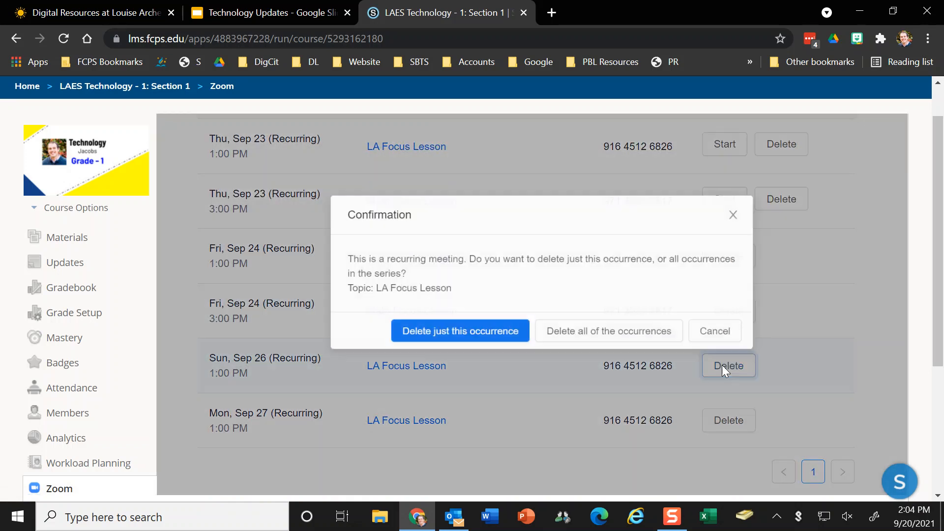
left_click(451, 331)
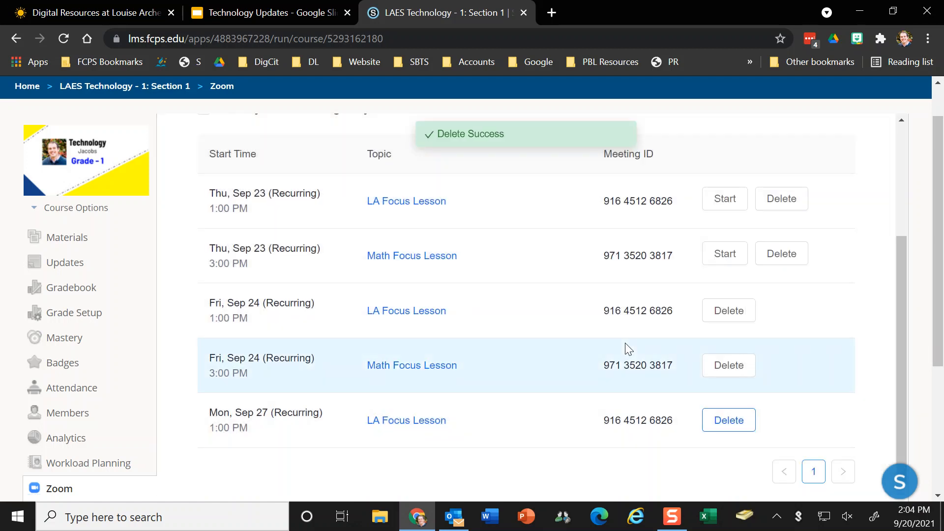
Review the dates and times of the remaining LA and Math Focus Lesson occurrences in the upcoming meetings list
scroll(622, 347, "down", 3)
scroll(618, 274, "up", 2)
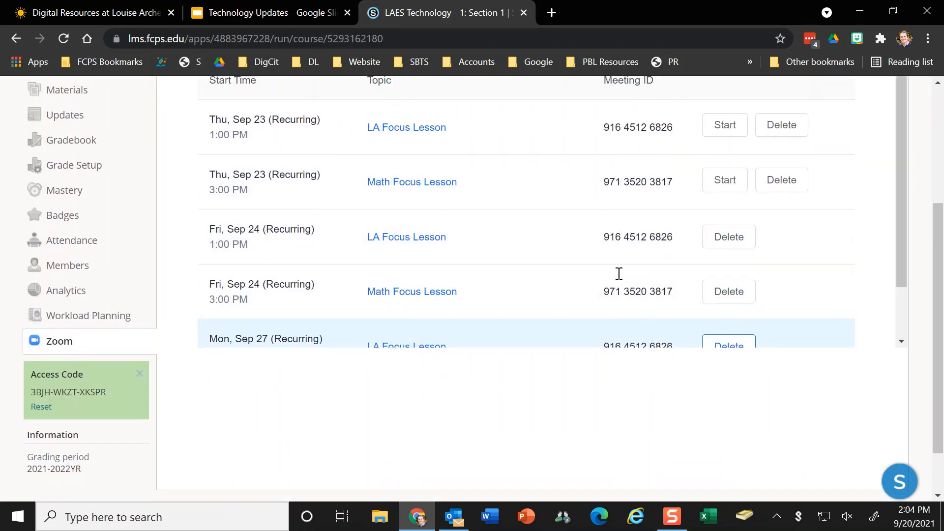
scroll(624, 290, "down", 1)
scroll(624, 289, "down", 1)
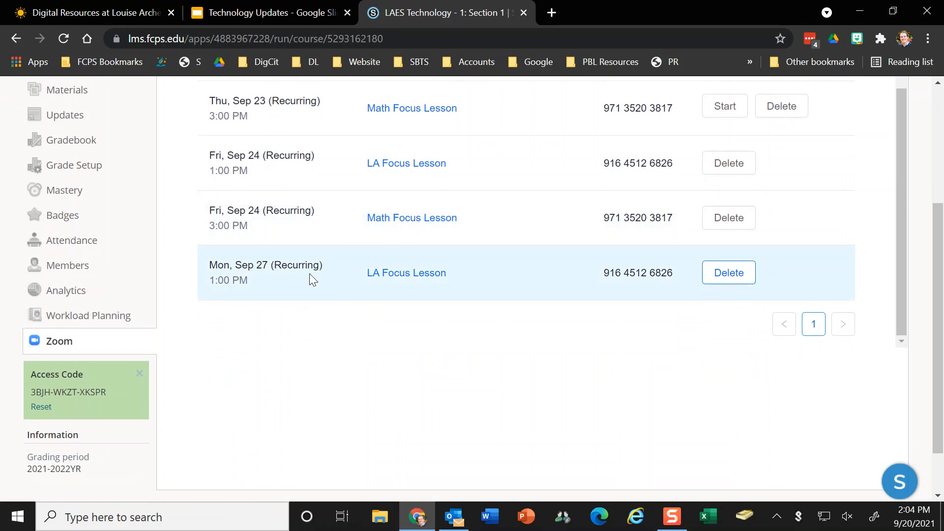
scroll(256, 266, "up", 3)
scroll(254, 264, "down", 3)
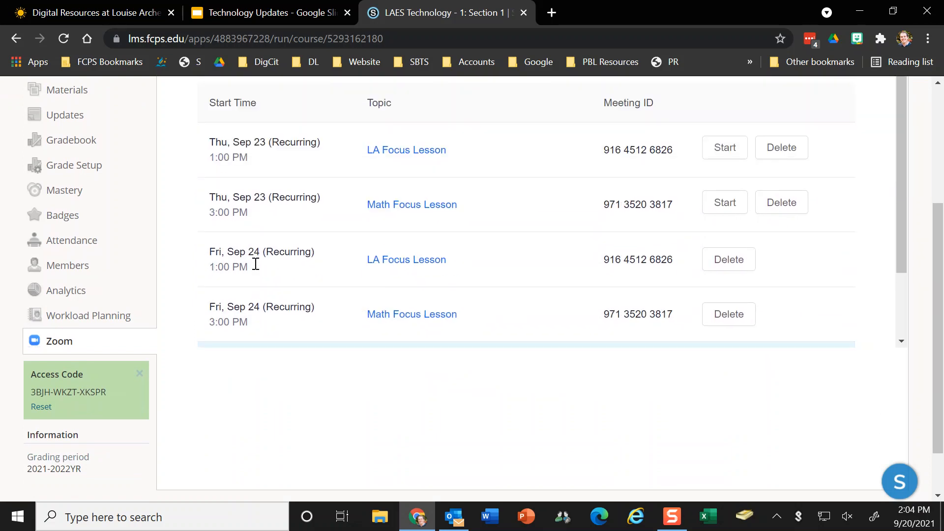
scroll(544, 350, "up", 3)
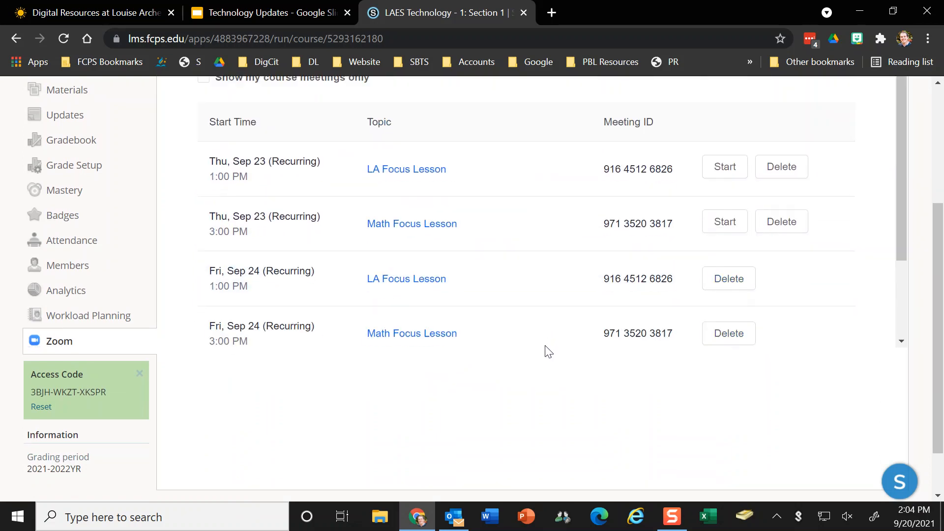
scroll(549, 353, "down", 1)
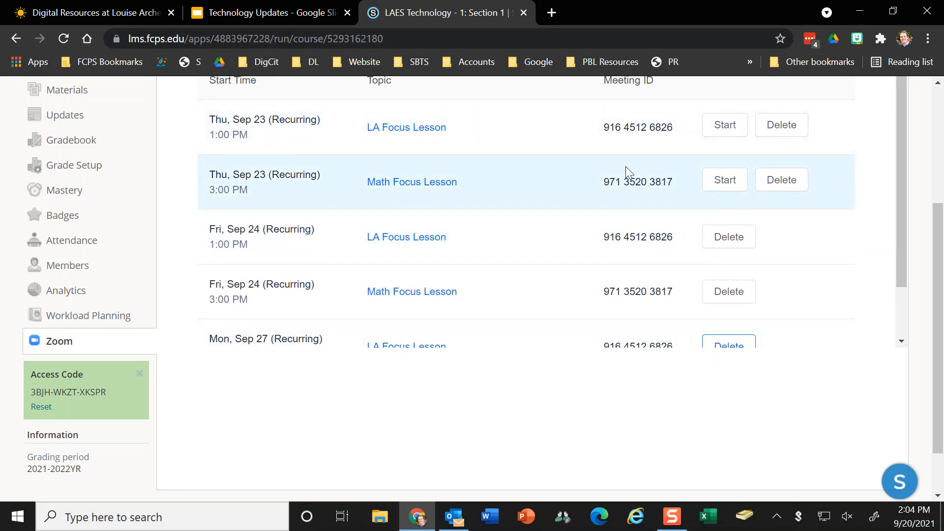
scroll(717, 202, "up", 2)
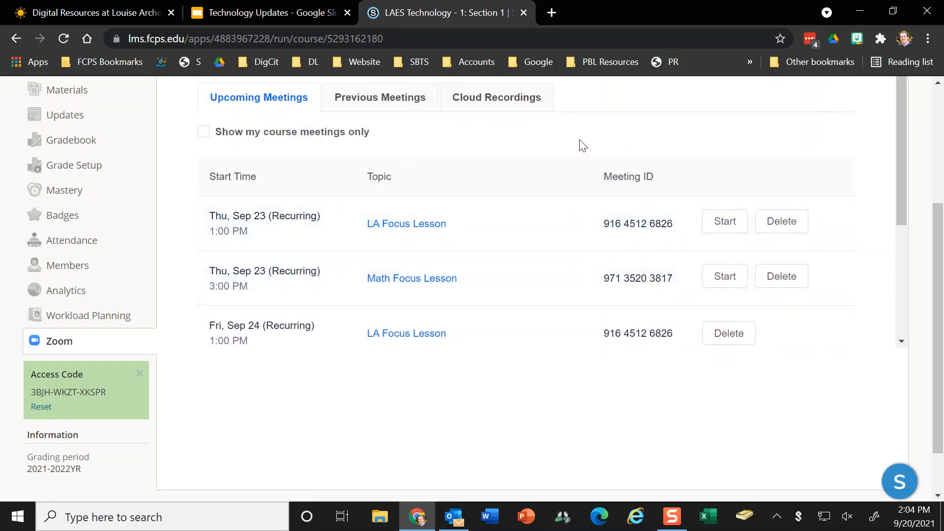
scroll(607, 144, "up", 2)
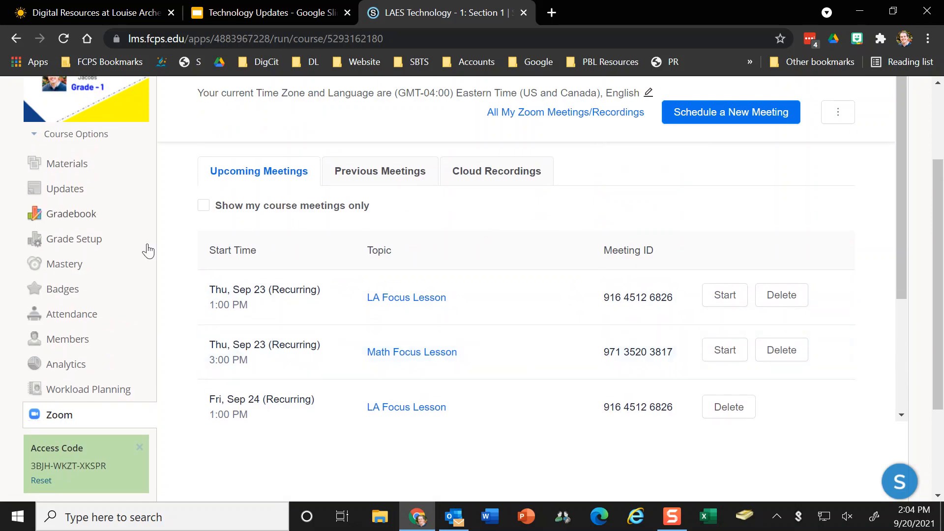